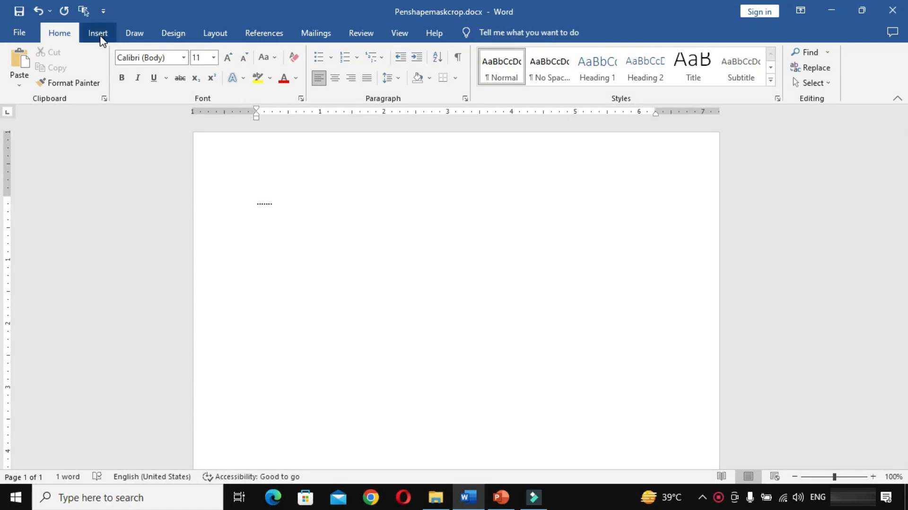
Insert the photo of the woman beside the windows from the DrawPenTool folder on this device
{"action": "left_click", "coordinate": [99, 34]}
{"action": "left_click", "coordinate": [136, 71]}
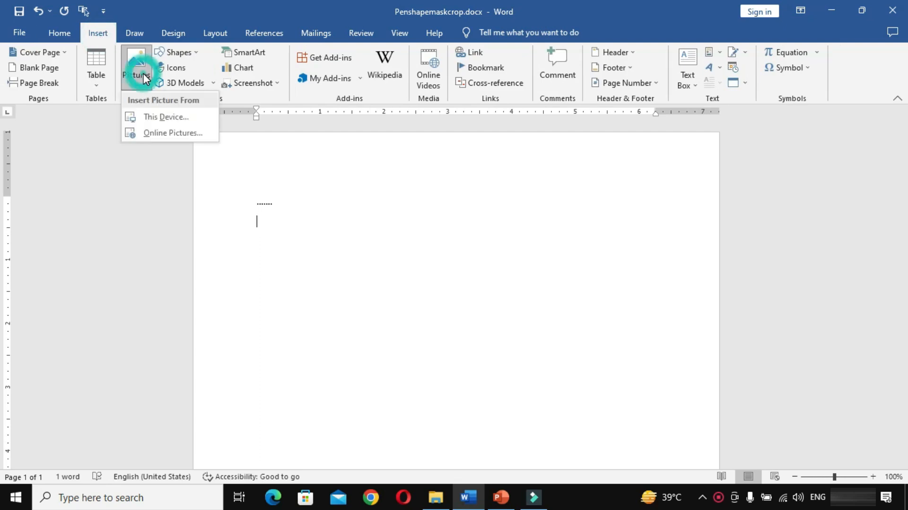
{"action": "left_click", "coordinate": [167, 116]}
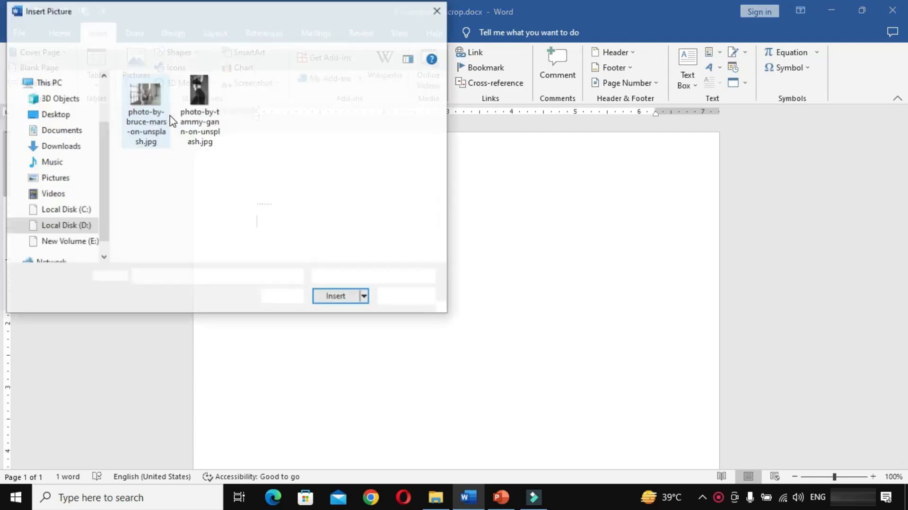
{"action": "left_click", "coordinate": [145, 116]}
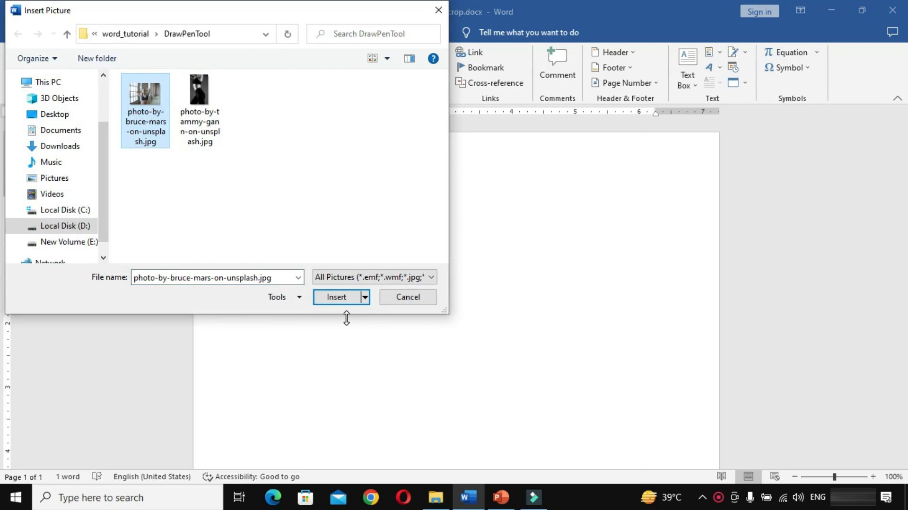
{"action": "left_click", "coordinate": [337, 297]}
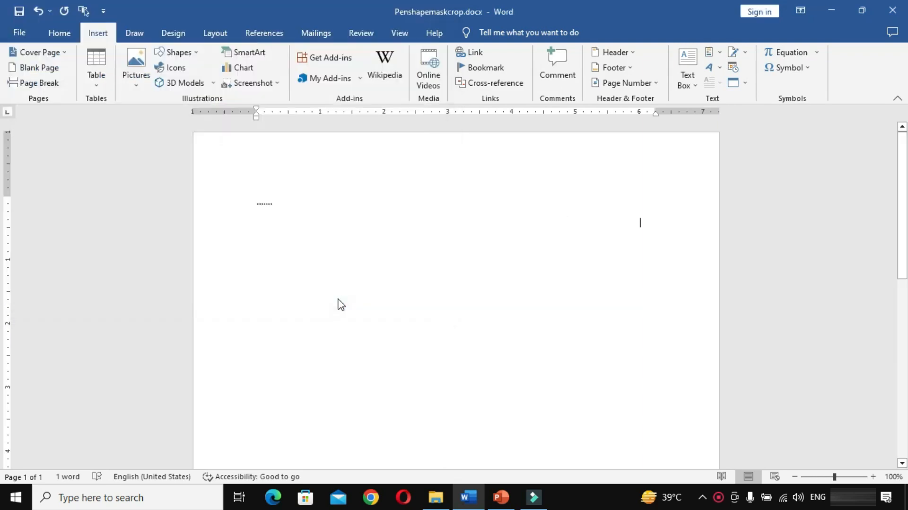
{"action": "scroll", "coordinate": [499, 336], "scroll_direction": "down", "scroll_amount": 2}
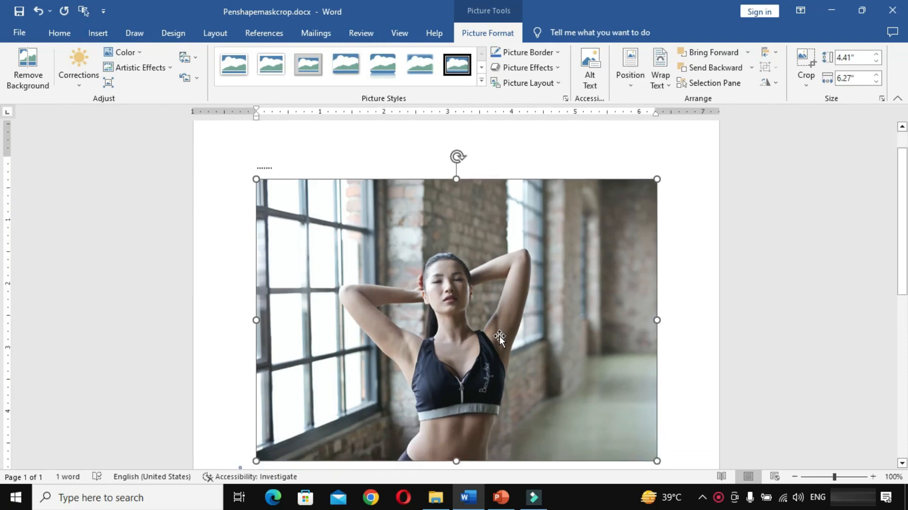
Draw a rectangle about 0.59" high and 3.01" wide across the woman's raised arms and face, with the photo enlarged
{"action": "left_click", "coordinate": [864, 476]}
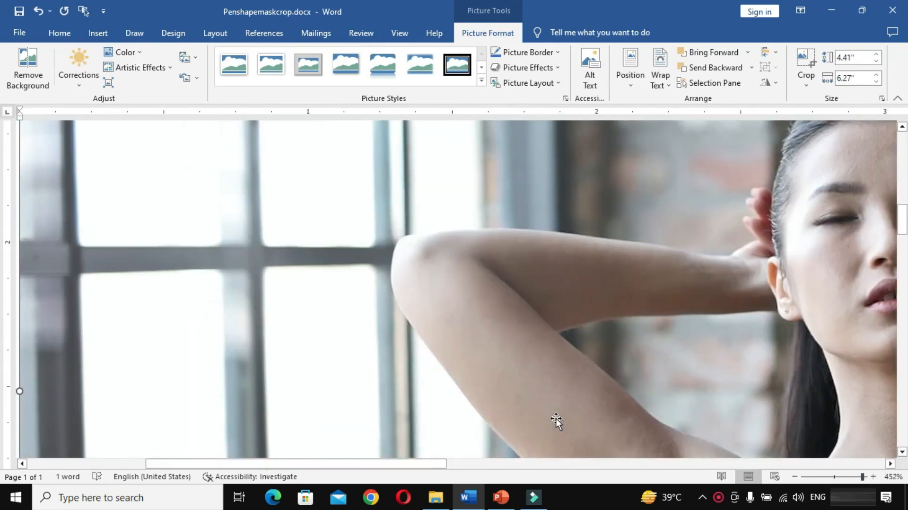
{"action": "left_click", "coordinate": [98, 33]}
{"action": "left_click", "coordinate": [178, 52]}
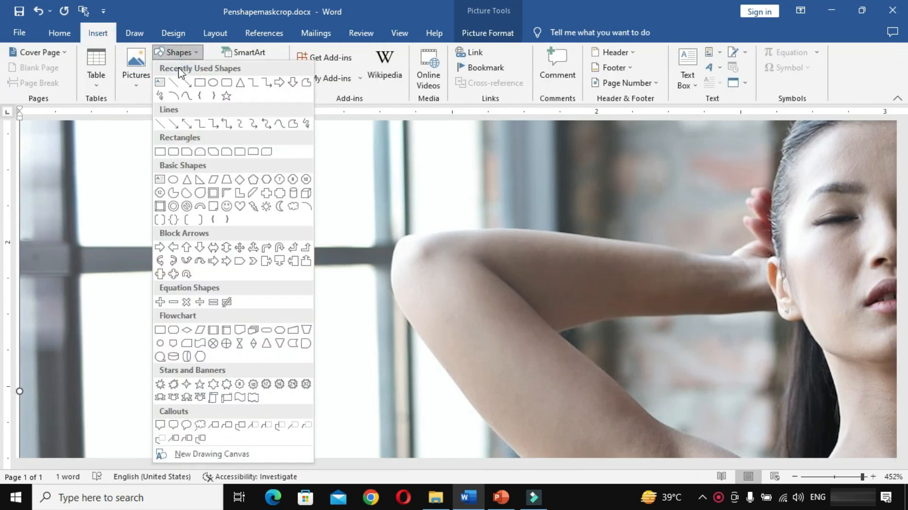
{"action": "left_click", "coordinate": [202, 84]}
{"action": "left_click_drag", "start_coordinate": [391, 199], "coordinate": [58, 367]}
{"action": "left_click_drag", "start_coordinate": [486, 467], "coordinate": [357, 471]}
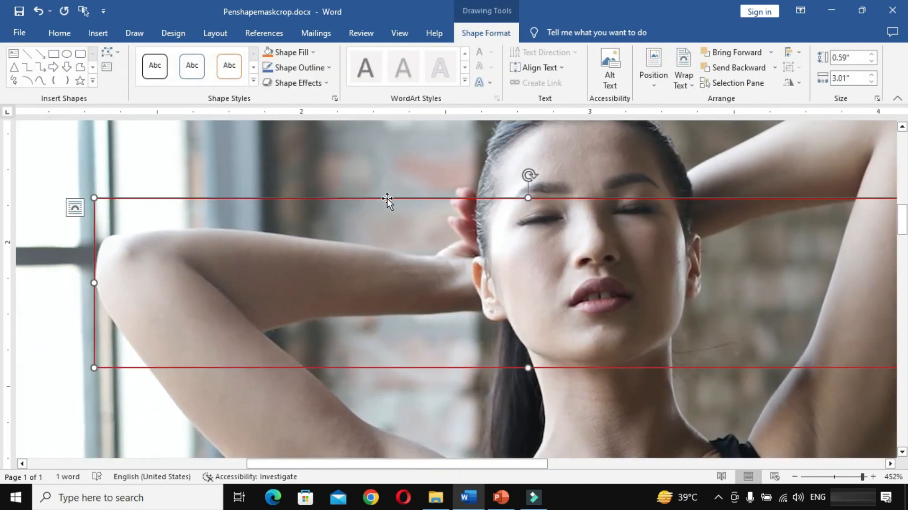
Start editing the rectangle's points and pull new points from its upper edge to the wrist, the head and the image-left elbow
{"action": "right_click", "coordinate": [387, 198]}
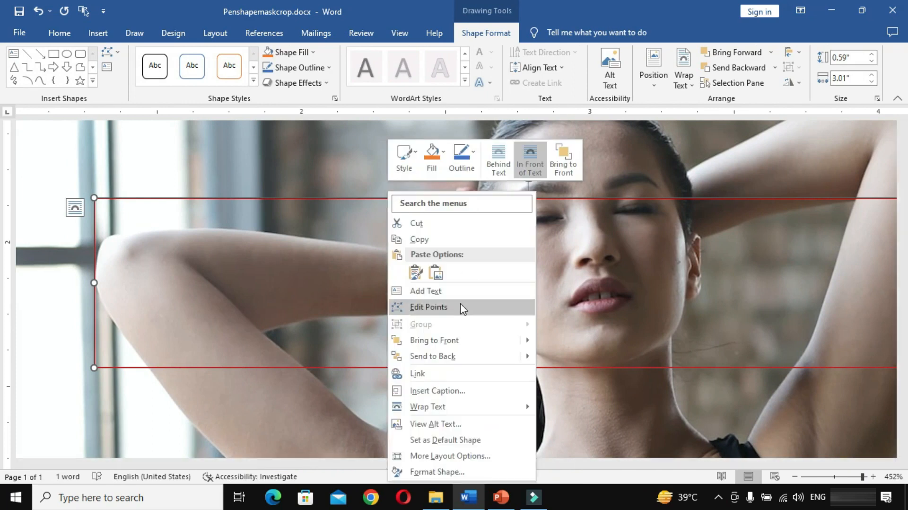
{"action": "left_click", "coordinate": [460, 307]}
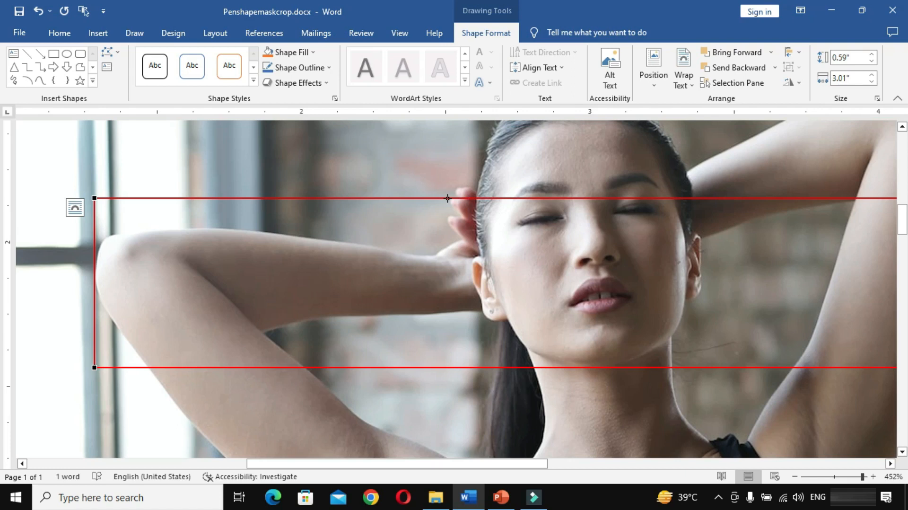
{"action": "left_click_drag", "start_coordinate": [447, 198], "coordinate": [434, 268]}
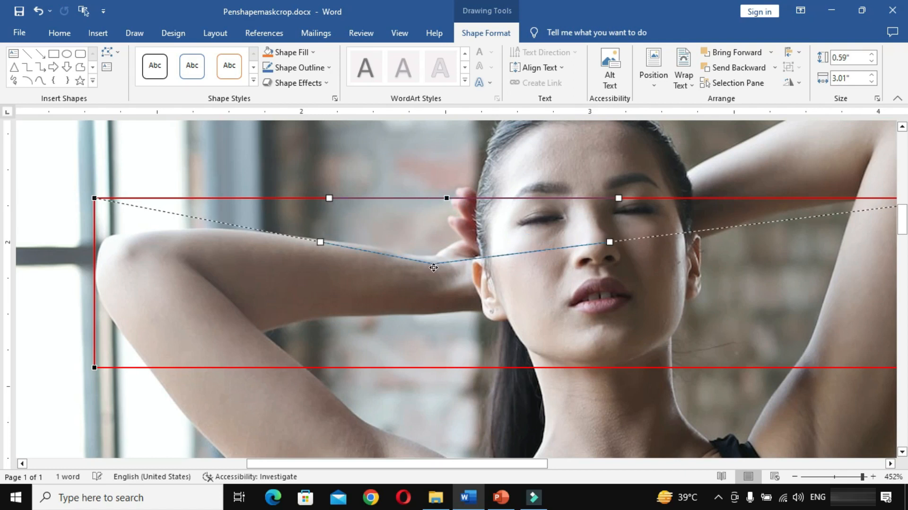
{"action": "left_click_drag", "start_coordinate": [434, 268], "coordinate": [436, 255]}
{"action": "left_click_drag", "start_coordinate": [709, 225], "coordinate": [689, 170]}
{"action": "left_click_drag", "start_coordinate": [190, 222], "coordinate": [126, 232]}
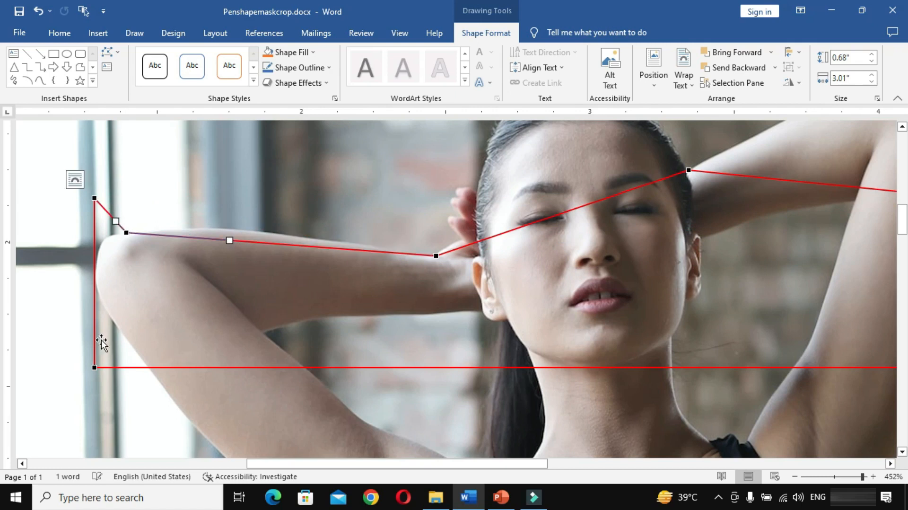
Add outline points down the outer edge of the image-left arm, and delete the rectangle's two original corners beside the elbow
{"action": "left_click_drag", "start_coordinate": [94, 331], "coordinate": [103, 306]}
{"action": "left_click", "coordinate": [148, 367]}
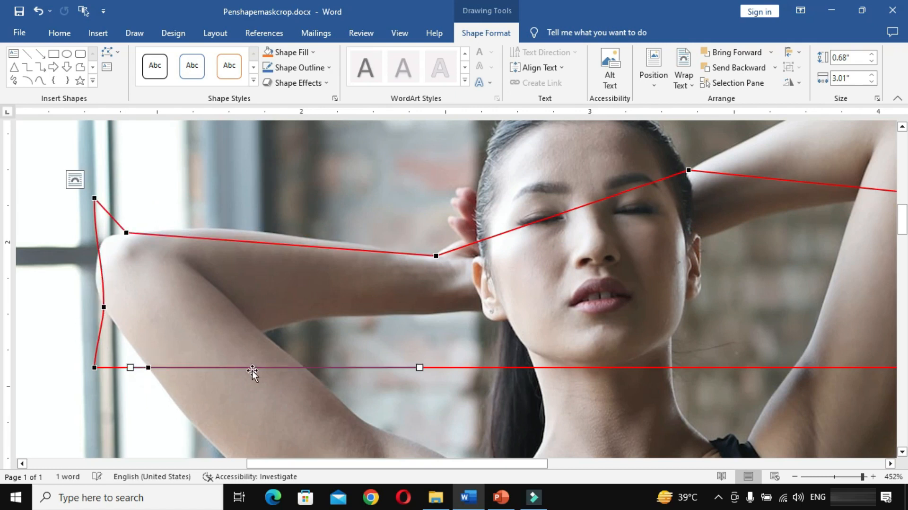
{"action": "left_click_drag", "start_coordinate": [240, 368], "coordinate": [216, 448]}
{"action": "left_click", "coordinate": [96, 199], "text": "ctrl"}
{"action": "left_click", "coordinate": [95, 367], "text": "ctrl"}
Pull the outline down along the image-right arm and underarm, adding points toward the torso
{"action": "scroll", "coordinate": [284, 350], "scroll_direction": "down", "scroll_amount": 3}
{"action": "left_click_drag", "start_coordinate": [489, 288], "coordinate": [355, 367]}
{"action": "left_click_drag", "start_coordinate": [354, 367], "coordinate": [355, 367]}
{"action": "left_click_drag", "start_coordinate": [309, 176], "coordinate": [290, 304]}
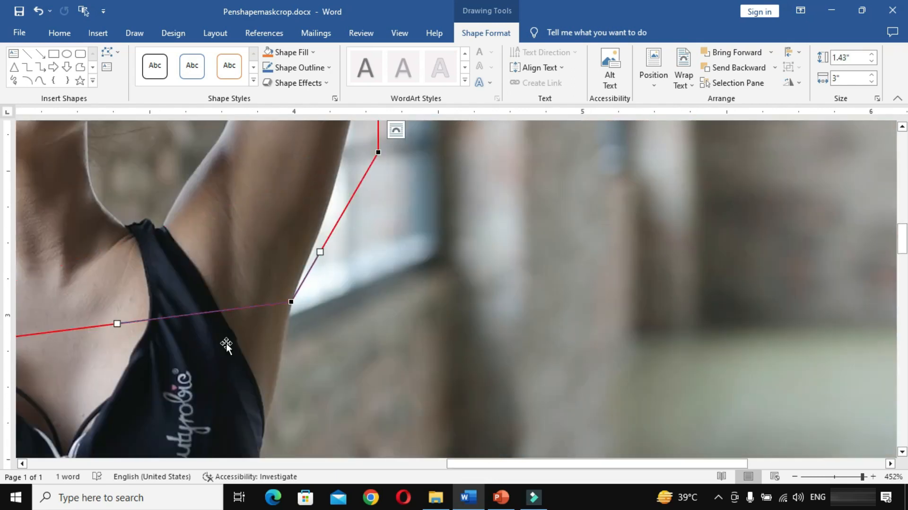
{"action": "scroll", "coordinate": [664, 394], "scroll_direction": "down", "scroll_amount": 5}
{"action": "left_click_drag", "start_coordinate": [385, 209], "coordinate": [338, 294]}
{"action": "left_click_drag", "start_coordinate": [501, 226], "coordinate": [562, 364]}
{"action": "left_click_drag", "start_coordinate": [384, 308], "coordinate": [361, 375]}
Extend the outline down the torso with further points along both sides toward the waist
{"action": "scroll", "coordinate": [361, 376], "scroll_direction": "up", "scroll_amount": 6}
{"action": "scroll", "coordinate": [361, 377], "scroll_direction": "down", "scroll_amount": 3}
{"action": "left_click_drag", "start_coordinate": [382, 223], "coordinate": [335, 262]}
{"action": "left_click_drag", "start_coordinate": [455, 237], "coordinate": [557, 301]}
{"action": "left_click_drag", "start_coordinate": [363, 268], "coordinate": [262, 355]}
{"action": "left_click_drag", "start_coordinate": [522, 307], "coordinate": [552, 355]}
Fit the outline's lower corner to the trousers at the photo's lower edge and curve it around the image-left hip
{"action": "scroll", "coordinate": [263, 361], "scroll_direction": "up", "scroll_amount": 14}
{"action": "left_click_drag", "start_coordinate": [179, 331], "coordinate": [211, 320]}
{"action": "left_click_drag", "start_coordinate": [212, 321], "coordinate": [195, 311]}
{"action": "mouse_move", "coordinate": [222, 277]}
{"action": "left_mouse_down"}
{"action": "mouse_move", "coordinate": [234, 286]}
{"action": "mouse_move", "coordinate": [223, 275]}
{"action": "left_mouse_up"}
{"action": "left_click_drag", "start_coordinate": [286, 199], "coordinate": [283, 198]}
{"action": "left_click_drag", "start_coordinate": [245, 252], "coordinate": [233, 239]}
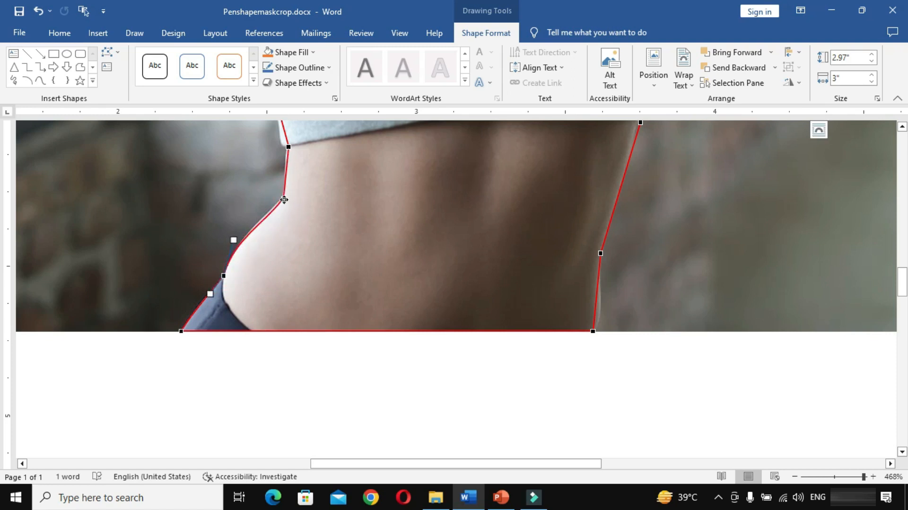
Bend the outline segment between the hip and the sports top's grey band to follow the image-left waist
{"action": "left_click", "coordinate": [284, 198]}
{"action": "scroll", "coordinate": [293, 232], "scroll_direction": "up", "scroll_amount": 1}
{"action": "scroll", "coordinate": [293, 231], "scroll_direction": "up", "scroll_amount": 1}
{"action": "left_click_drag", "start_coordinate": [290, 239], "coordinate": [285, 256]}
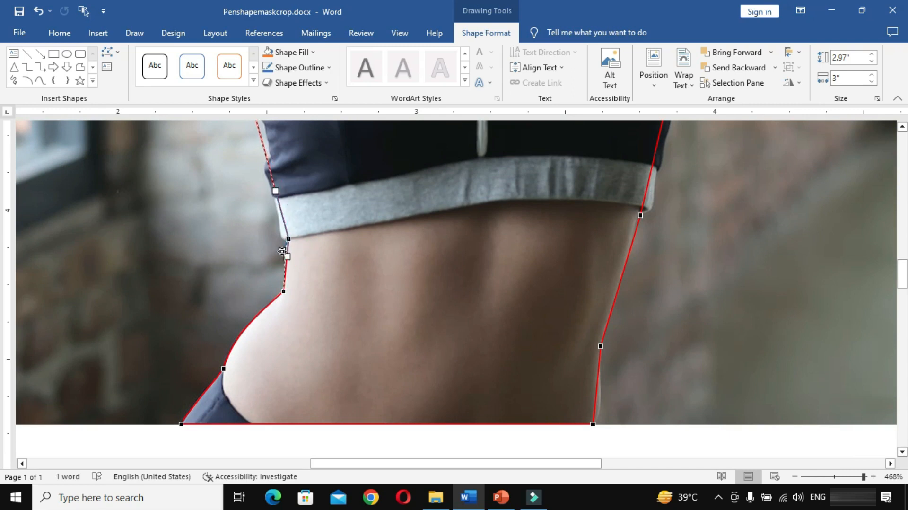
{"action": "left_click", "coordinate": [284, 290]}
{"action": "mouse_move", "coordinate": [284, 290]}
{"action": "left_mouse_down"}
{"action": "mouse_move", "coordinate": [299, 276]}
{"action": "mouse_move", "coordinate": [287, 275]}
{"action": "left_mouse_up"}
Add points at the image-left end of the grey band and curve the outline just above it
{"action": "scroll", "coordinate": [304, 248], "scroll_direction": "up", "scroll_amount": 3}
{"action": "left_click_drag", "start_coordinate": [279, 320], "coordinate": [282, 361]}
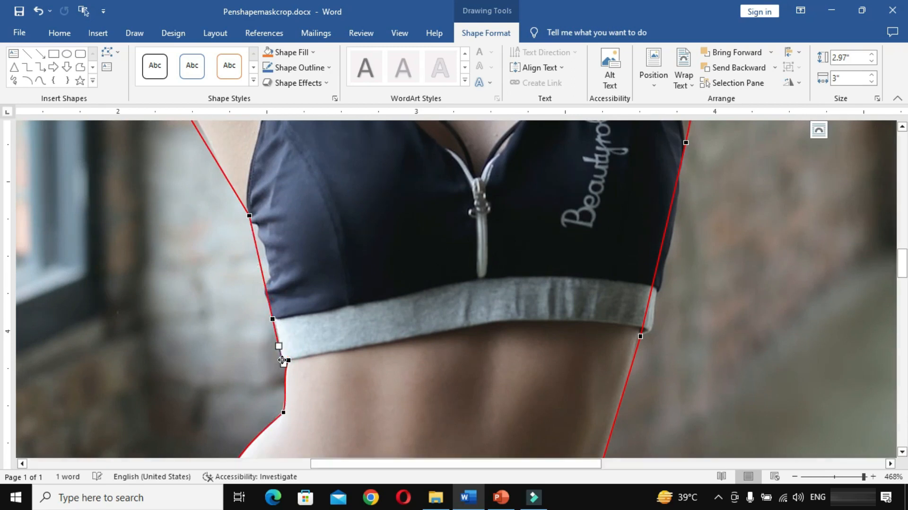
{"action": "left_click", "coordinate": [263, 280]}
{"action": "mouse_move", "coordinate": [264, 281]}
{"action": "left_mouse_down"}
{"action": "mouse_move", "coordinate": [248, 281]}
{"action": "mouse_move", "coordinate": [257, 289]}
{"action": "left_mouse_up"}
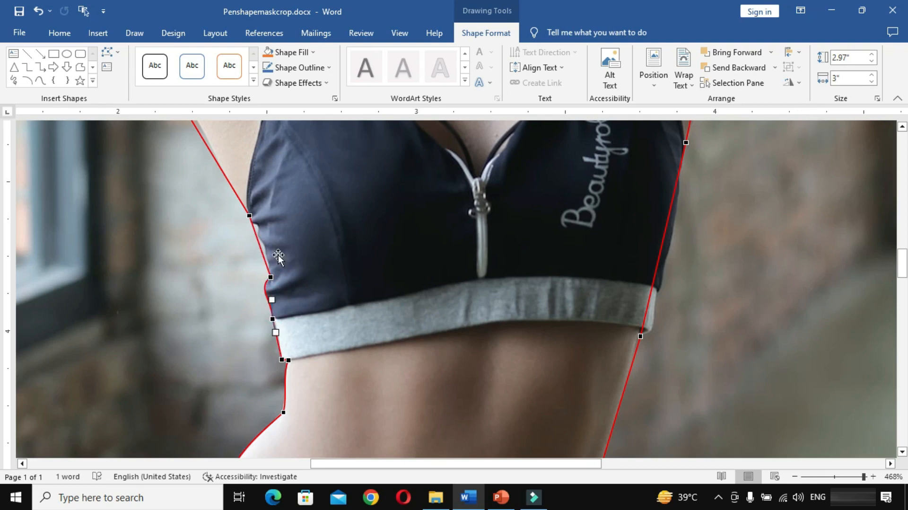
Refine the points and curve handles along the image-left side of the sports top below the underarm
{"action": "scroll", "coordinate": [271, 267], "scroll_direction": "up", "scroll_amount": 1}
{"action": "mouse_move", "coordinate": [248, 272]}
{"action": "left_mouse_down"}
{"action": "mouse_move", "coordinate": [242, 279]}
{"action": "mouse_move", "coordinate": [253, 273]}
{"action": "left_mouse_up"}
{"action": "left_click_drag", "start_coordinate": [262, 306], "coordinate": [232, 321]}
{"action": "left_click_drag", "start_coordinate": [253, 286], "coordinate": [268, 320]}
{"action": "left_click", "coordinate": [271, 333]}
{"action": "mouse_move", "coordinate": [264, 282]}
{"action": "left_mouse_down"}
{"action": "mouse_move", "coordinate": [227, 302]}
{"action": "mouse_move", "coordinate": [247, 283]}
{"action": "left_mouse_up"}
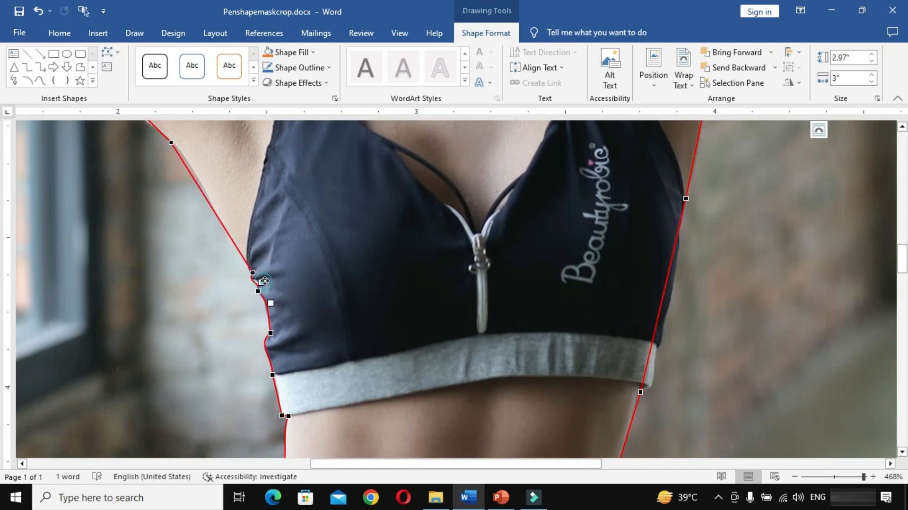
Curve the outline between the sports top and the image-left underarm to match the skin edge
{"action": "scroll", "coordinate": [173, 255], "scroll_direction": "up", "scroll_amount": 3}
{"action": "left_click", "coordinate": [173, 255]}
{"action": "left_click_drag", "start_coordinate": [199, 298], "coordinate": [206, 294]}
{"action": "left_click", "coordinate": [253, 385]}
{"action": "left_click_drag", "start_coordinate": [250, 380], "coordinate": [216, 342]}
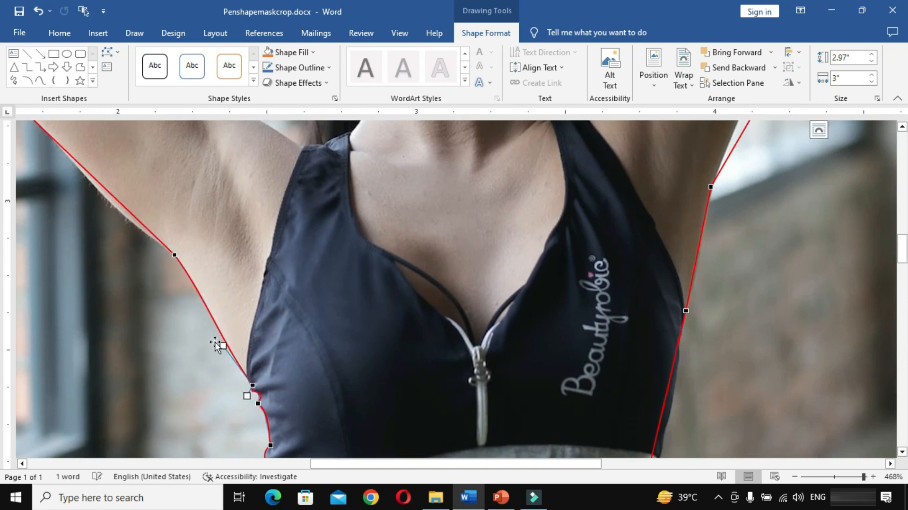
Curve the outline segment along the lower edge of the image-left upper arm near the underarm
{"action": "scroll", "coordinate": [152, 287], "scroll_direction": "up", "scroll_amount": 3}
{"action": "scroll", "coordinate": [149, 286], "scroll_direction": "left", "scroll_amount": 8}
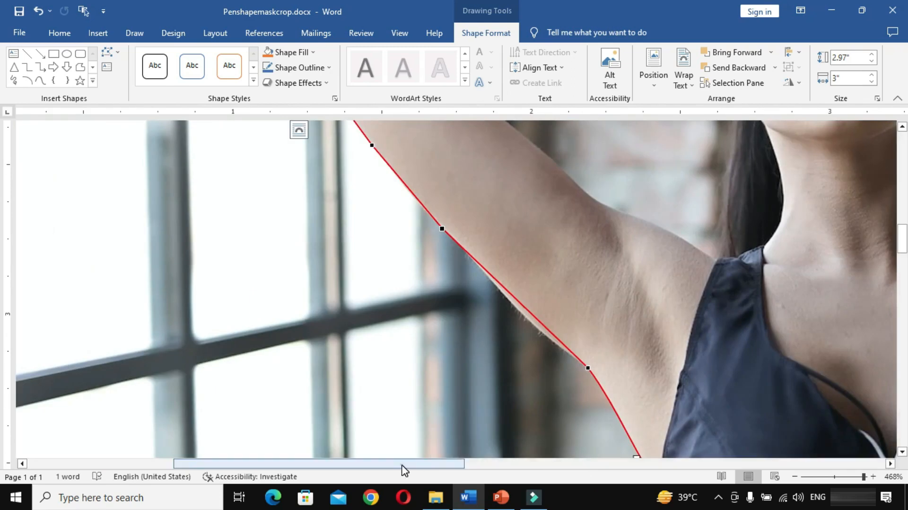
{"action": "scroll", "coordinate": [401, 331], "scroll_direction": "right", "scroll_amount": 1}
{"action": "left_click_drag", "start_coordinate": [398, 229], "coordinate": [415, 244]}
{"action": "left_click", "coordinate": [543, 367]}
{"action": "left_click_drag", "start_coordinate": [502, 329], "coordinate": [492, 330]}
Bend the next outline segment toward the image-left elbow to follow the middle of the upper arm
{"action": "scroll", "coordinate": [391, 306], "scroll_direction": "up", "scroll_amount": 3}
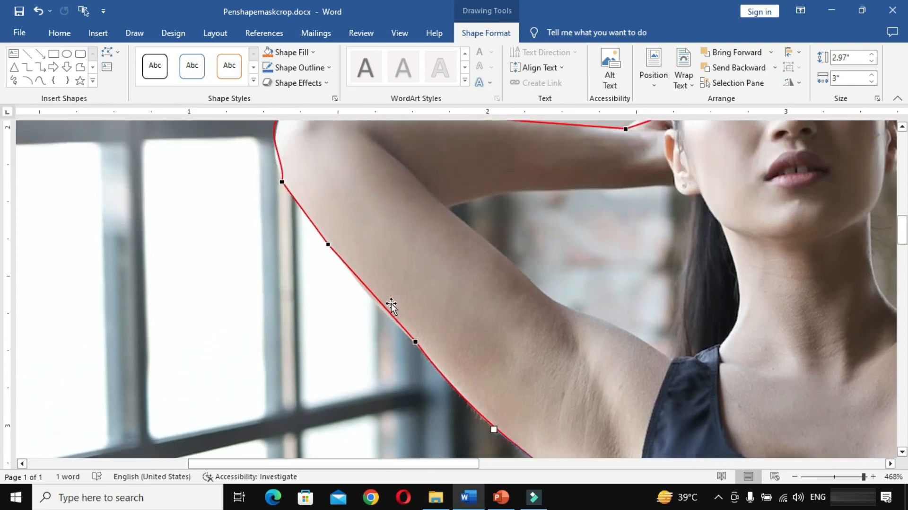
{"action": "scroll", "coordinate": [391, 306], "scroll_direction": "up", "scroll_amount": 1}
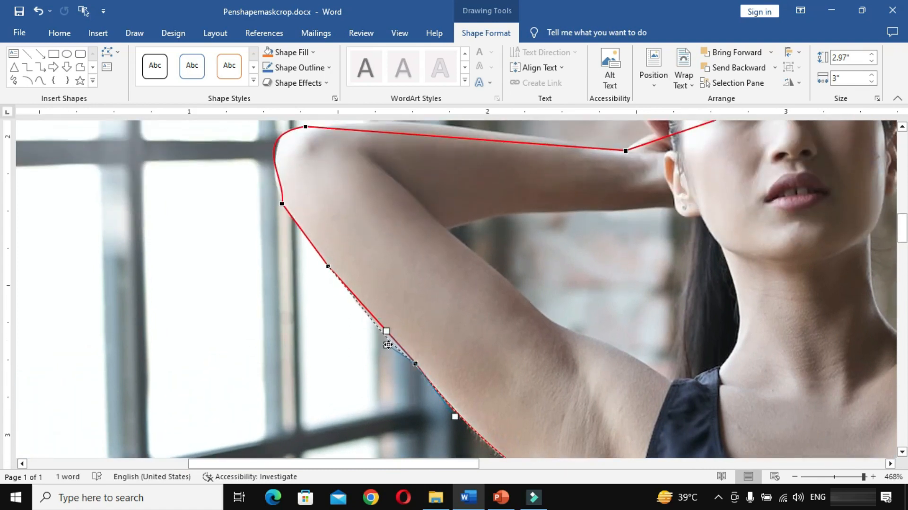
{"action": "left_click", "coordinate": [329, 266]}
{"action": "left_click_drag", "start_coordinate": [328, 266], "coordinate": [351, 271]}
Reshape the outline around the image-left elbow by adding a point, repositioning points and smoothing the adjoining curves
{"action": "scroll", "coordinate": [352, 270], "scroll_direction": "up", "scroll_amount": 2}
{"action": "left_click_drag", "start_coordinate": [286, 263], "coordinate": [261, 208]}
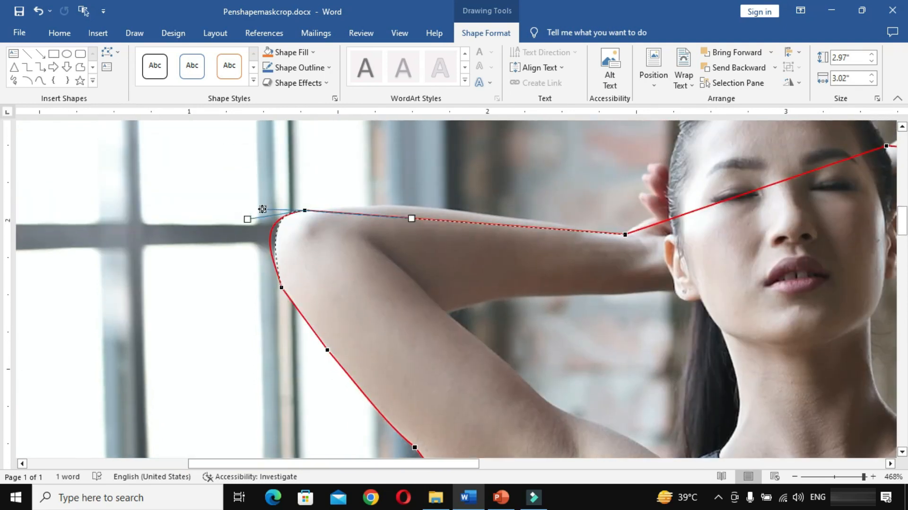
{"action": "left_click", "coordinate": [278, 255]}
{"action": "left_click_drag", "start_coordinate": [281, 287], "coordinate": [290, 301]}
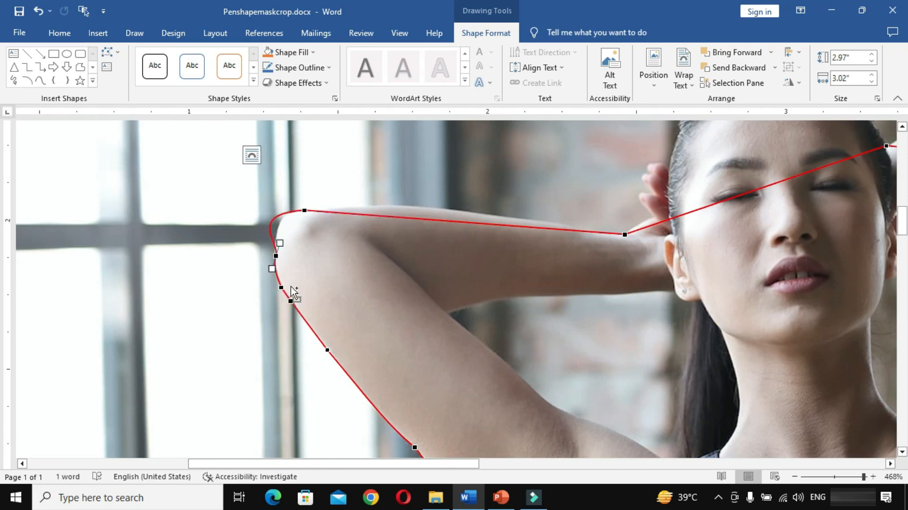
{"action": "left_click_drag", "start_coordinate": [278, 258], "coordinate": [284, 284]}
{"action": "left_click", "coordinate": [290, 303]}
{"action": "left_click", "coordinate": [325, 350]}
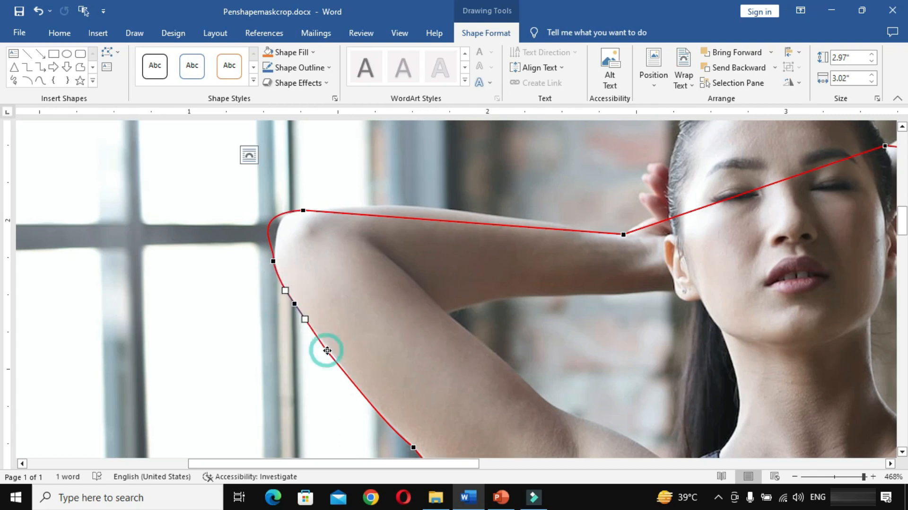
{"action": "scroll", "coordinate": [397, 415], "scroll_direction": "down", "scroll_amount": 2}
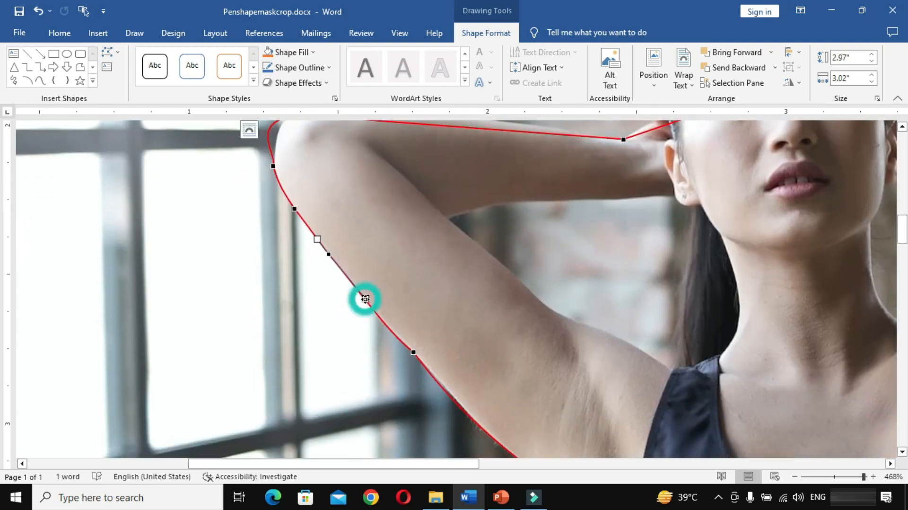
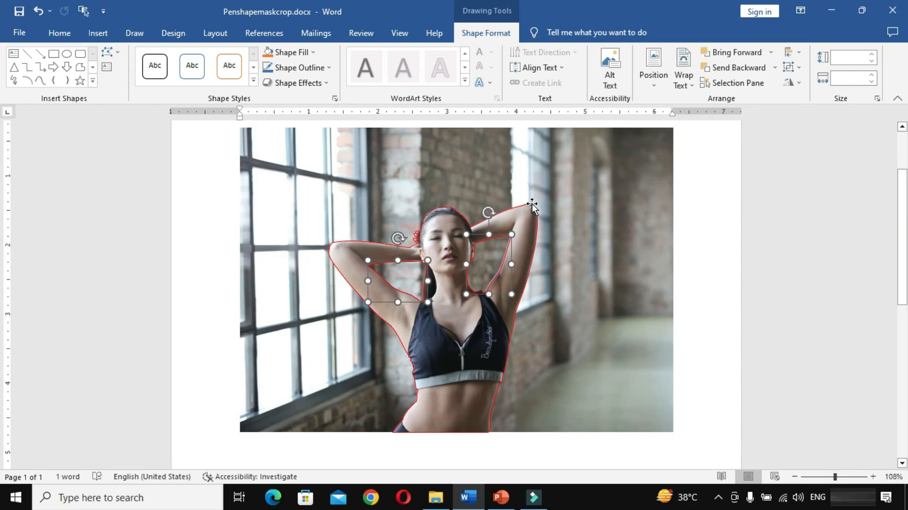
Add the photo to the selected outline shapes, copy them all and paste them onto the blank slide in PowerPoint
{"action": "left_click", "coordinate": [629, 231], "text": "shift"}
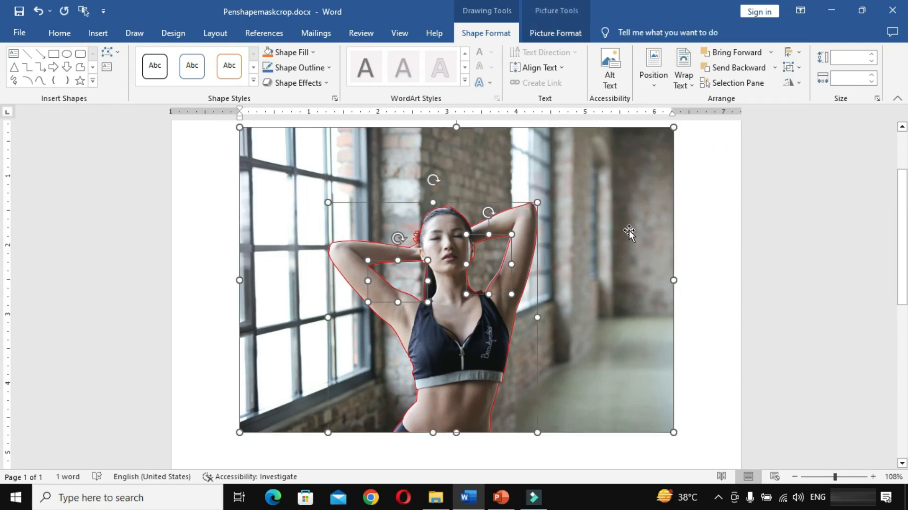
{"action": "left_click", "coordinate": [502, 498]}
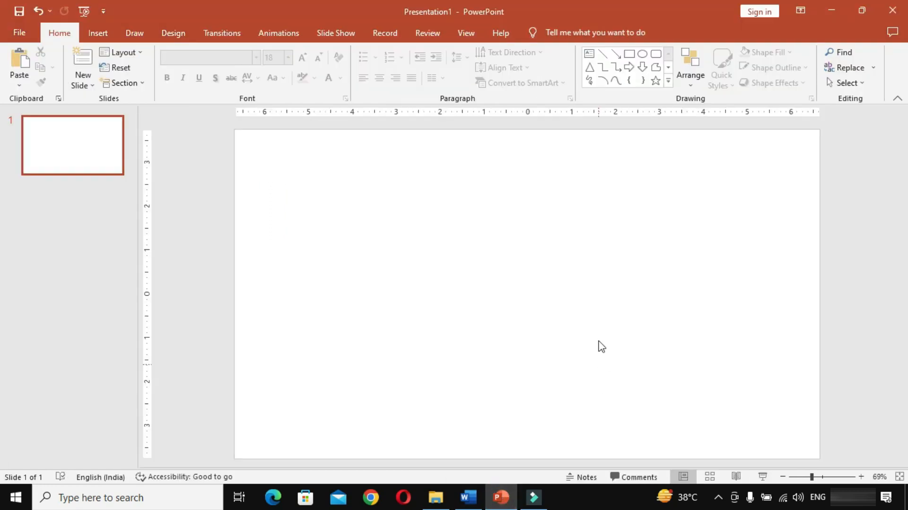
{"action": "key", "text": "ctrl+v"}
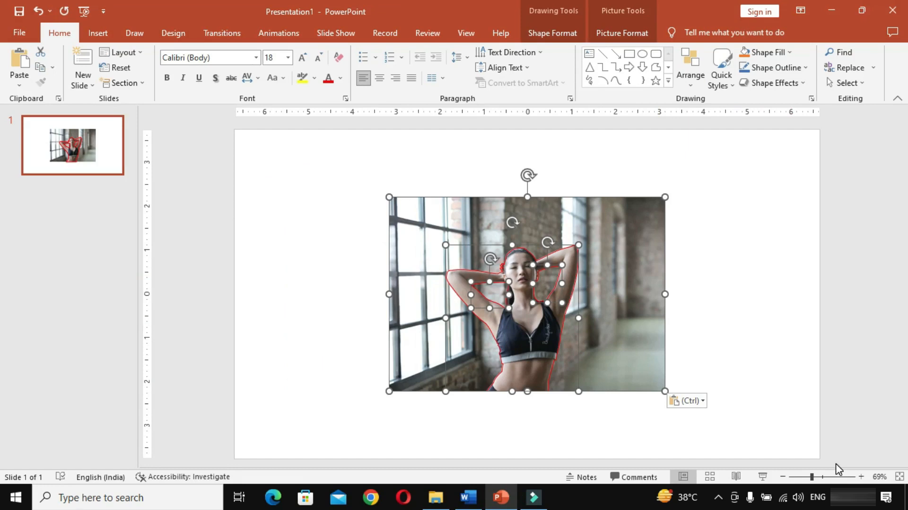
Combine the woman's body outline and the two inner arm-gap outlines into one shape
{"action": "left_click", "coordinate": [837, 479]}
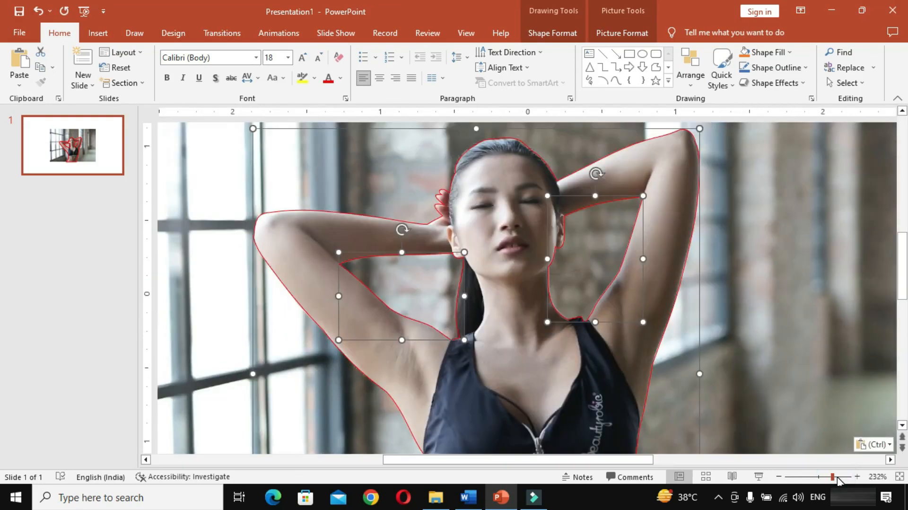
{"action": "left_click", "coordinate": [823, 476]}
{"action": "left_click", "coordinate": [584, 232]}
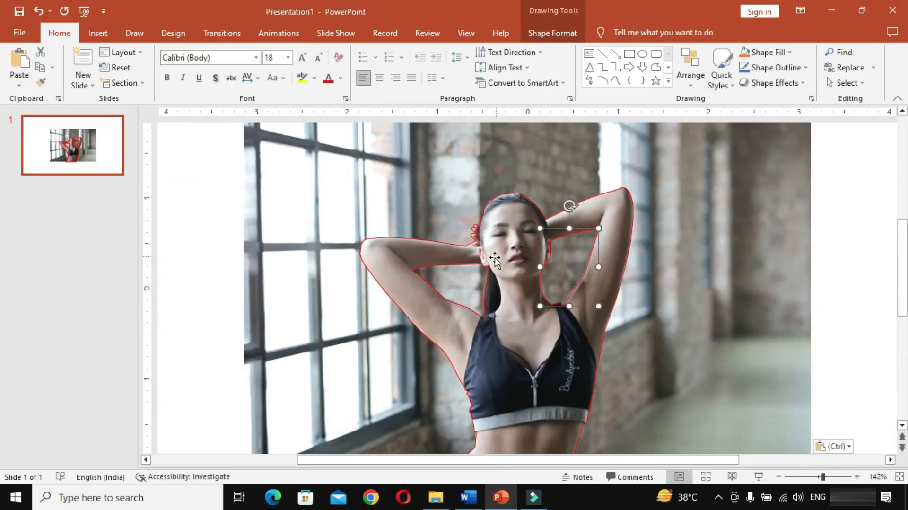
{"action": "left_click", "coordinate": [462, 264], "text": "shift"}
{"action": "left_click", "coordinate": [416, 240], "text": "shift"}
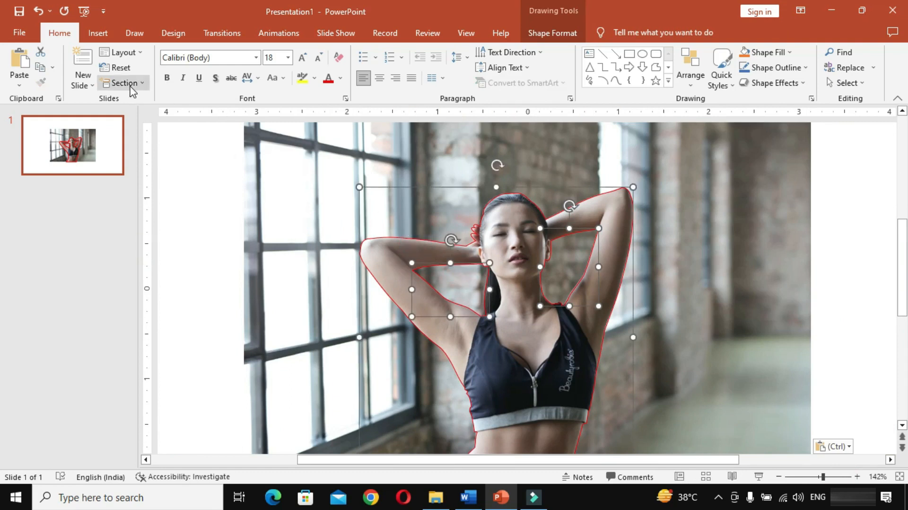
{"action": "left_click", "coordinate": [549, 31]}
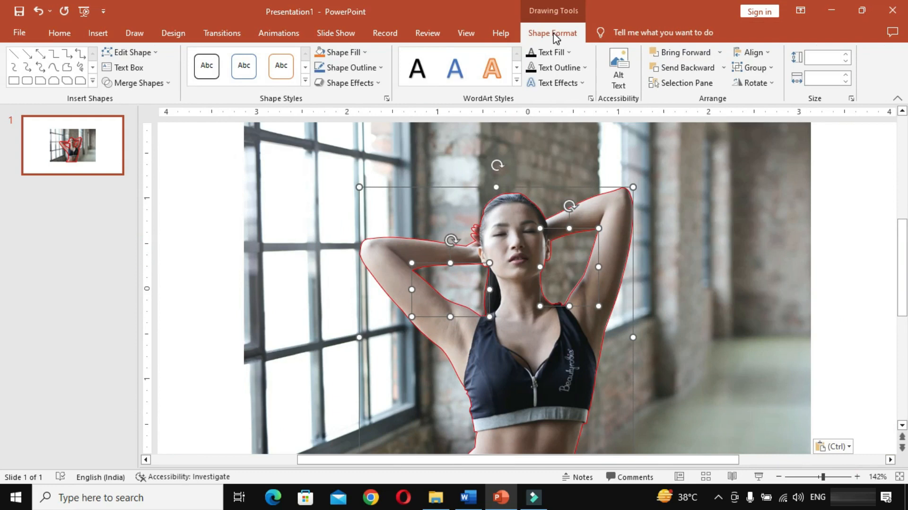
{"action": "left_click", "coordinate": [157, 84]}
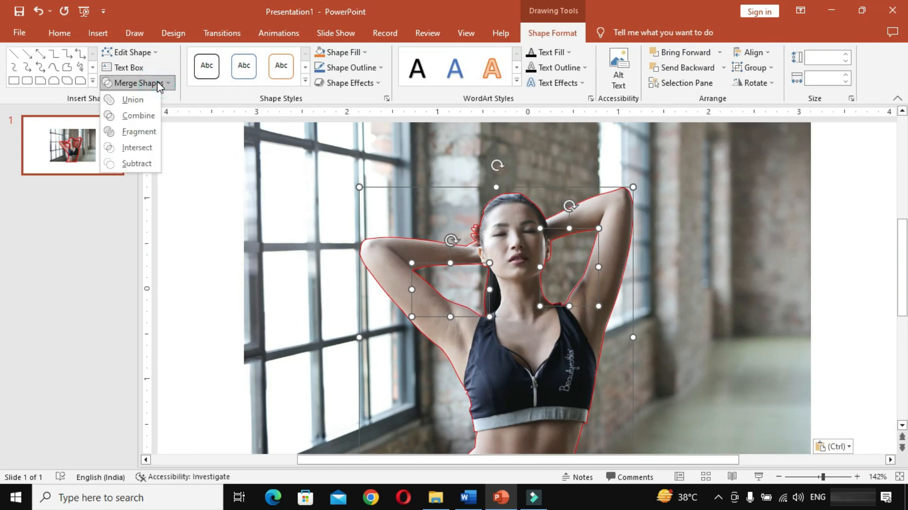
{"action": "left_click", "coordinate": [145, 116]}
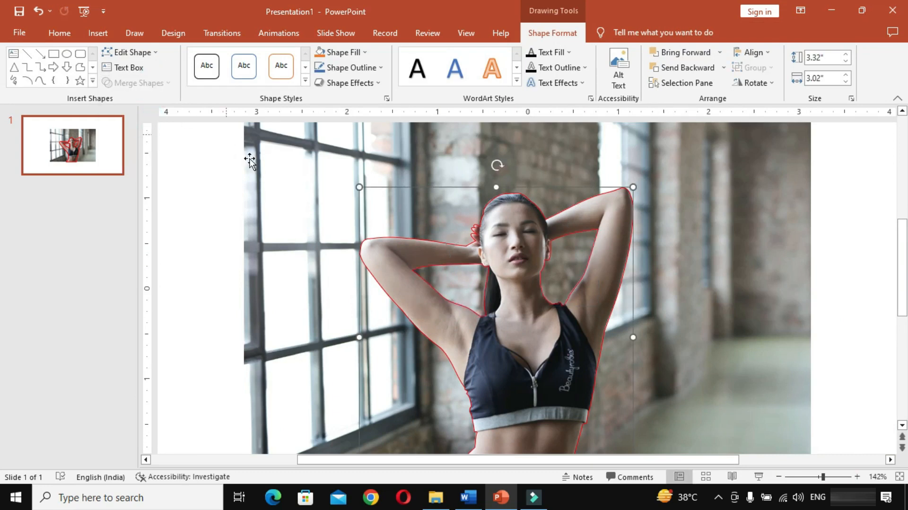
Intersect the photo with the combined outline to cut the woman out of the background
{"action": "left_click", "coordinate": [316, 340]}
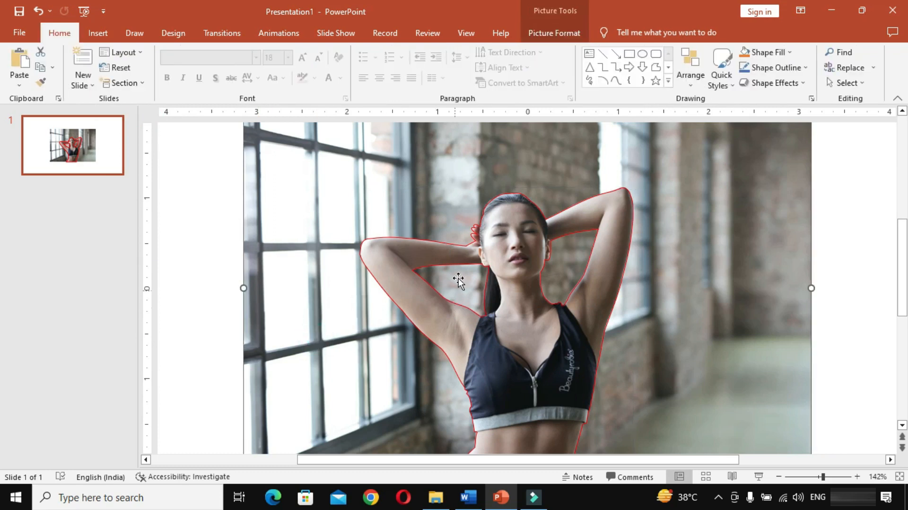
{"action": "left_click", "coordinate": [450, 244], "text": "shift"}
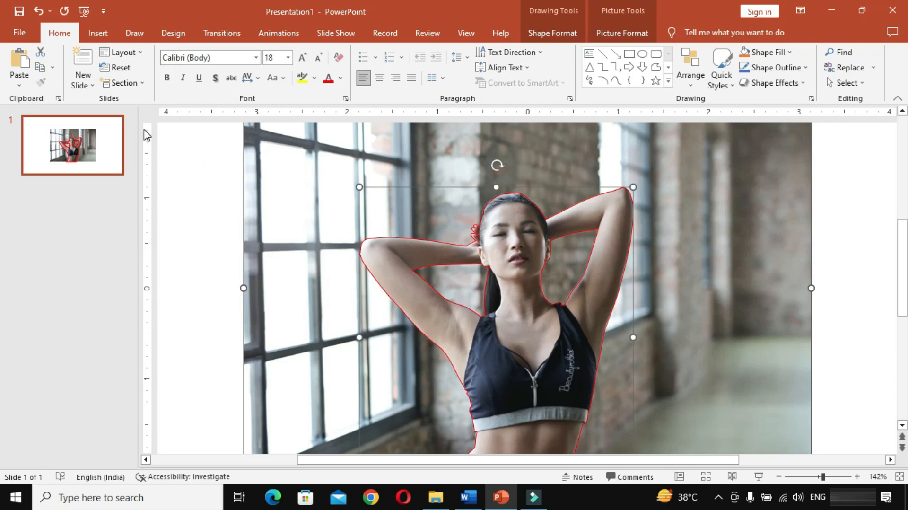
{"action": "left_click", "coordinate": [556, 30]}
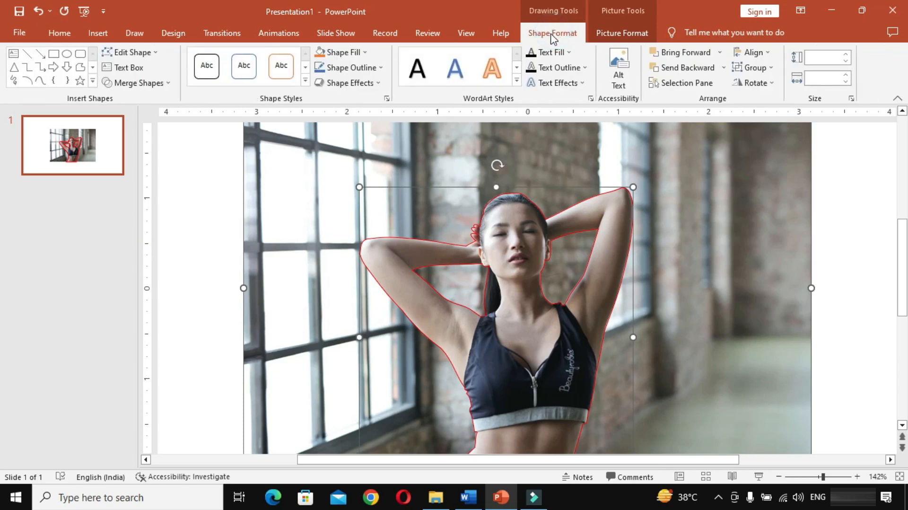
{"action": "left_click", "coordinate": [166, 86]}
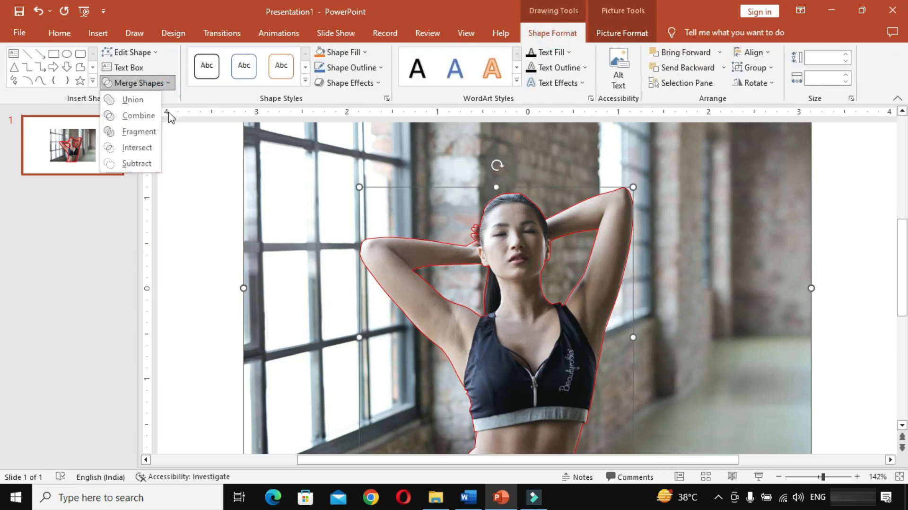
{"action": "left_click", "coordinate": [137, 147]}
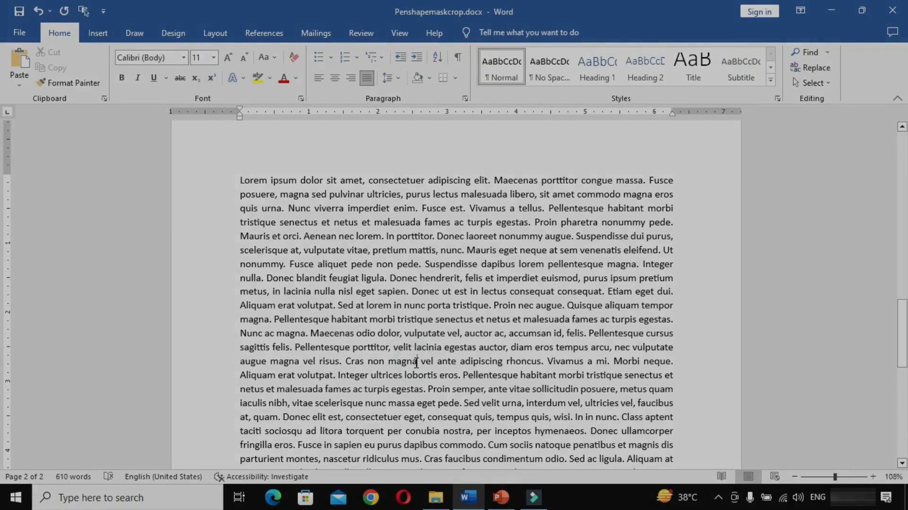
Switch to Word and paste the cutout picture into the body text on page 2, after "Cras non magna"
{"action": "left_click", "coordinate": [417, 362]}
{"action": "key", "text": "ctrl+v"}
{"action": "left_click", "coordinate": [544, 335]}
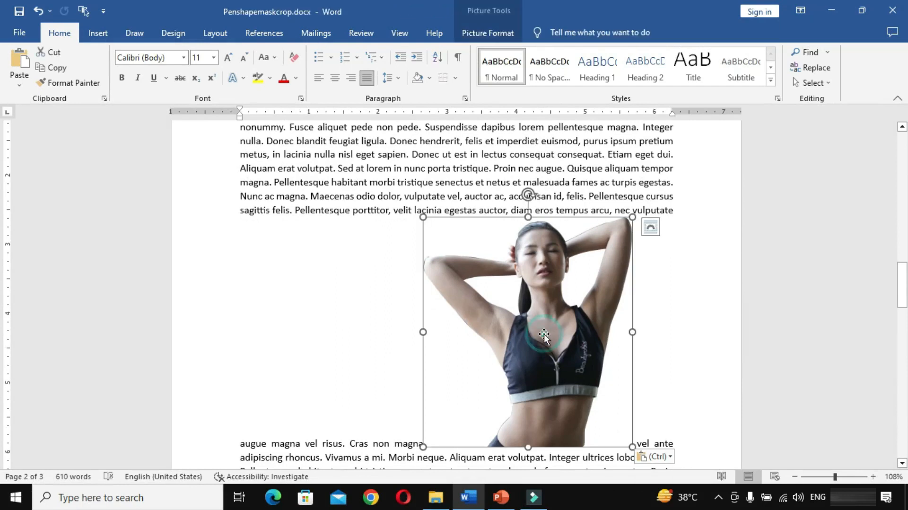
Set the cutout's text wrapping to Tight and move the picture to the middle of the text block
{"action": "right_click", "coordinate": [544, 335]}
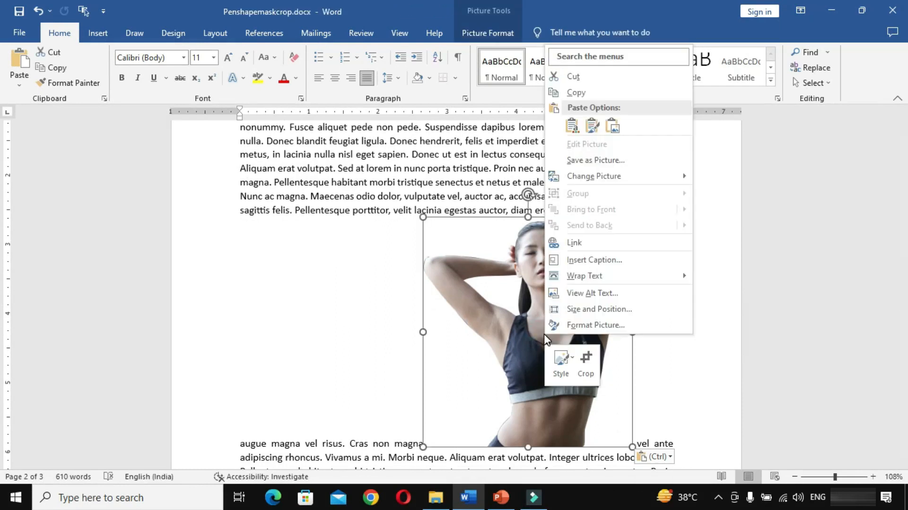
{"action": "mouse_move", "coordinate": [642, 283]}
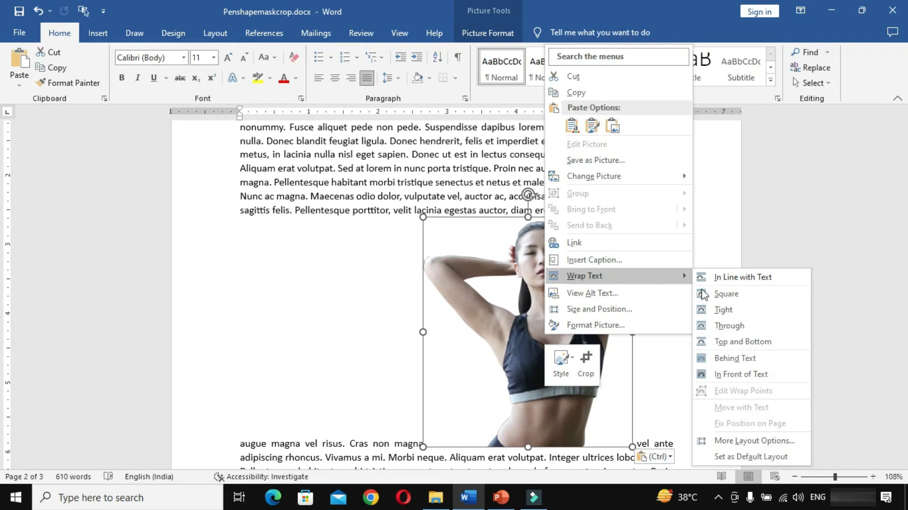
{"action": "left_click", "coordinate": [709, 309]}
{"action": "left_click_drag", "start_coordinate": [571, 344], "coordinate": [496, 302]}
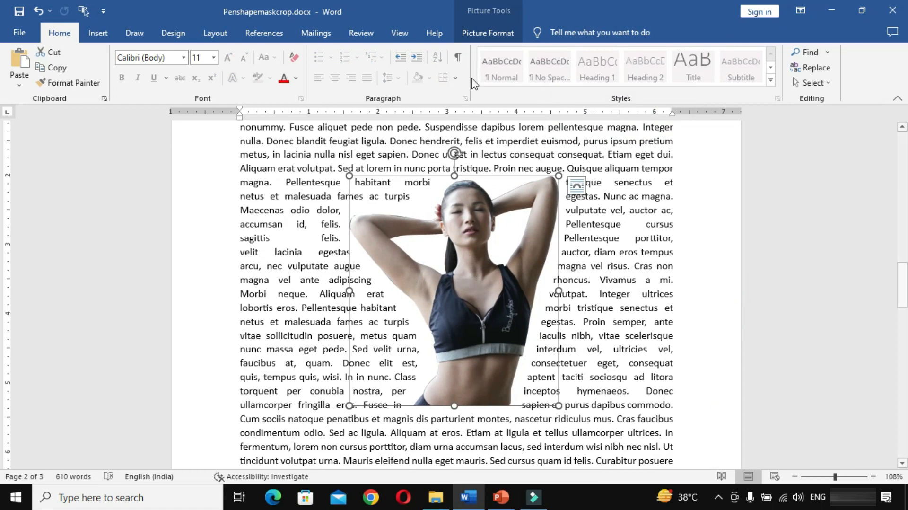
Give the cutout picture a border in the blue theme colour
{"action": "left_click", "coordinate": [496, 34]}
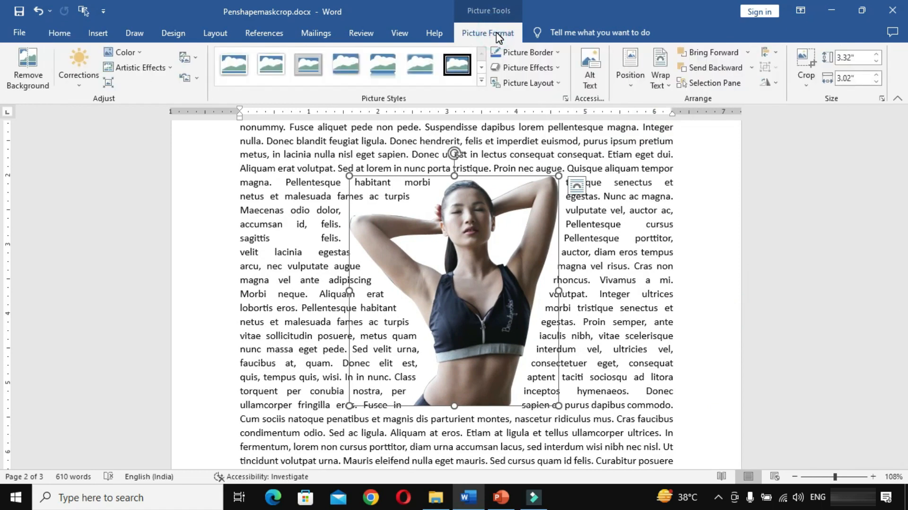
{"action": "left_click", "coordinate": [557, 53]}
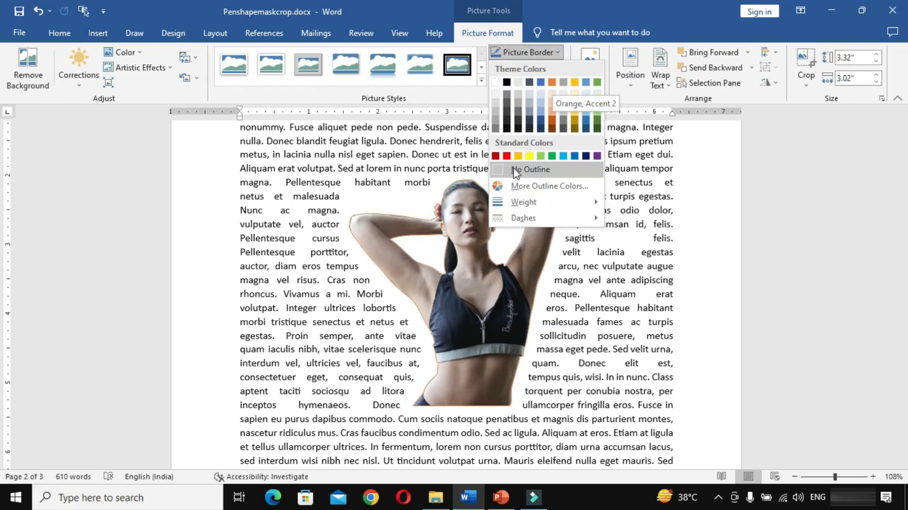
{"action": "left_click", "coordinate": [540, 83]}
Set the width of the cutout picture's border line to 1.5 pt
{"action": "right_click", "coordinate": [506, 326]}
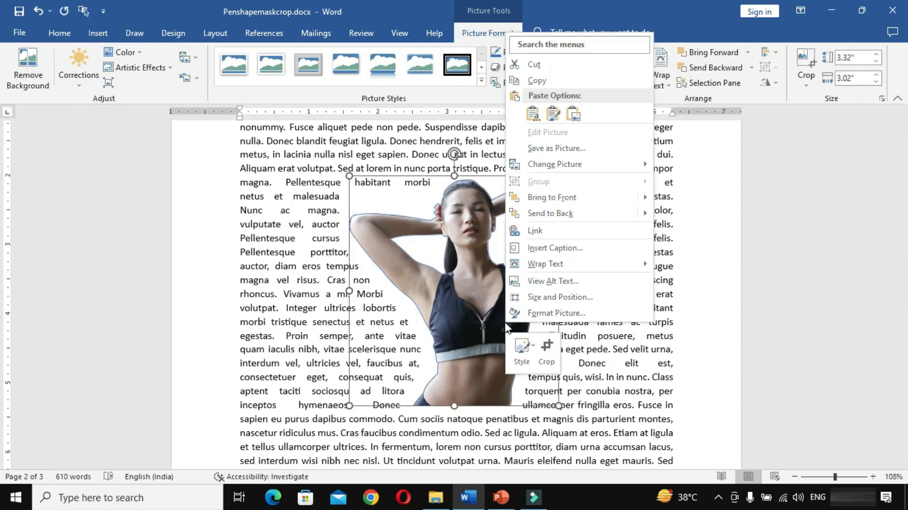
{"action": "left_click", "coordinate": [544, 314]}
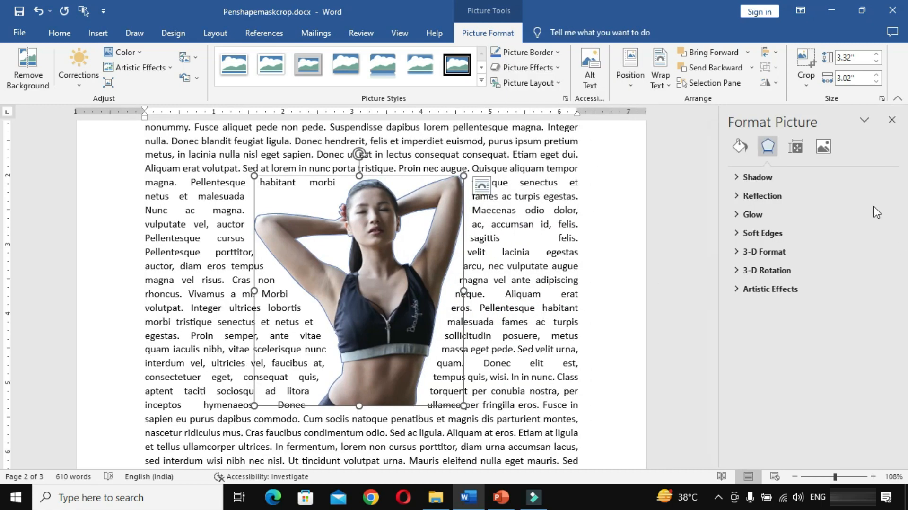
{"action": "left_click", "coordinate": [740, 146]}
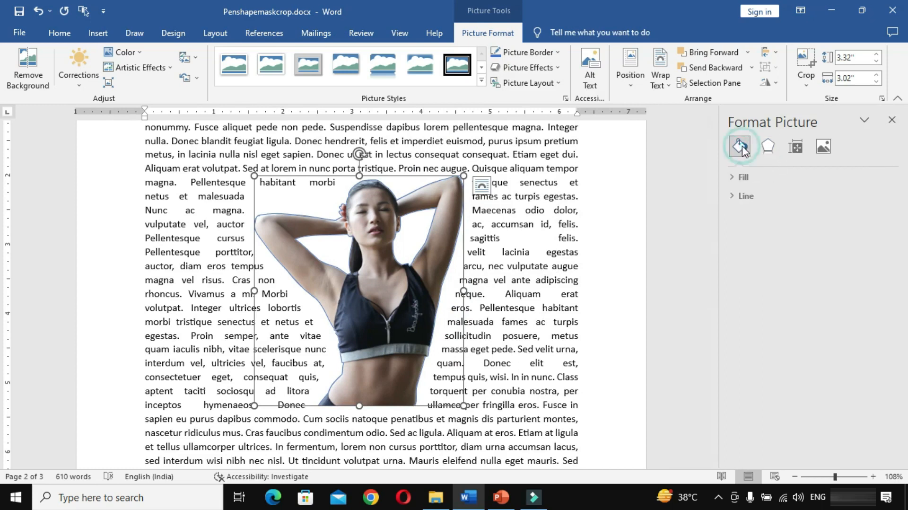
{"action": "left_click", "coordinate": [747, 195]}
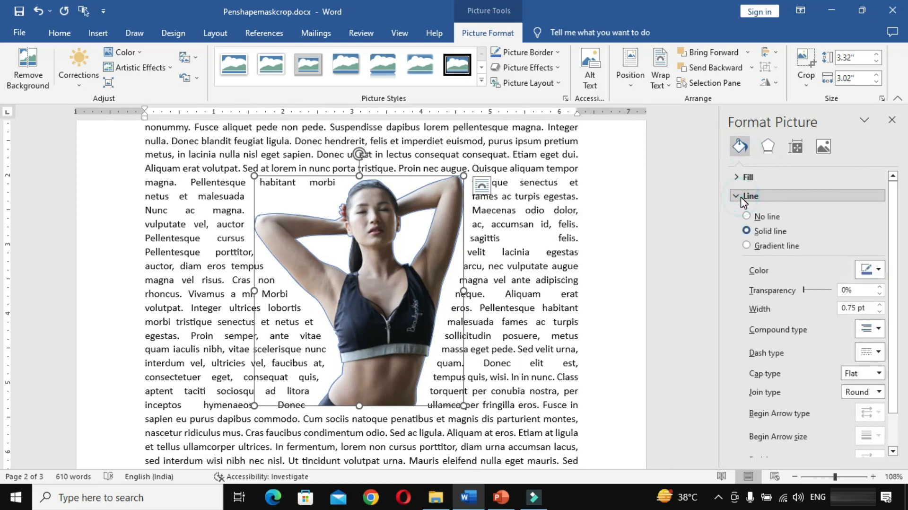
{"action": "left_click", "coordinate": [880, 311]}
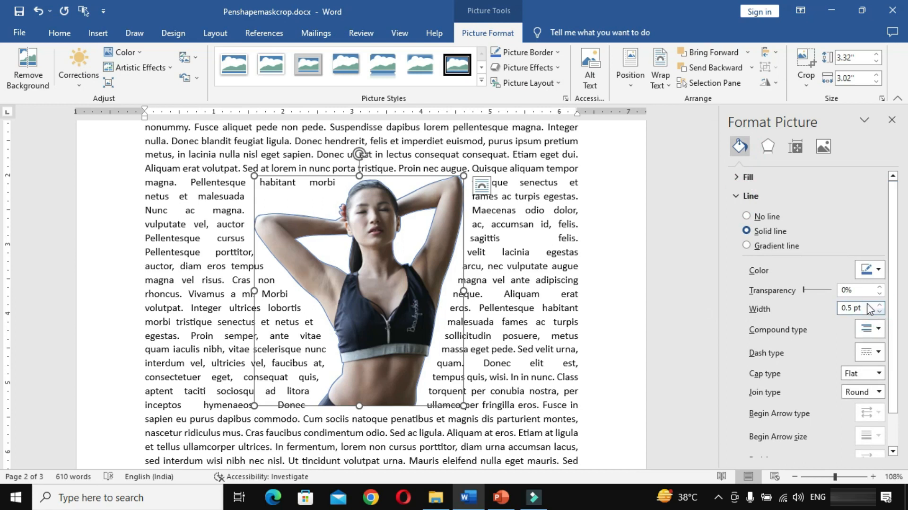
{"action": "left_click", "coordinate": [880, 305]}
{"action": "left_click", "coordinate": [879, 306]}
{"action": "left_click", "coordinate": [879, 305]}
{"action": "left_click", "coordinate": [880, 305]}
{"action": "left_click", "coordinate": [880, 305]}
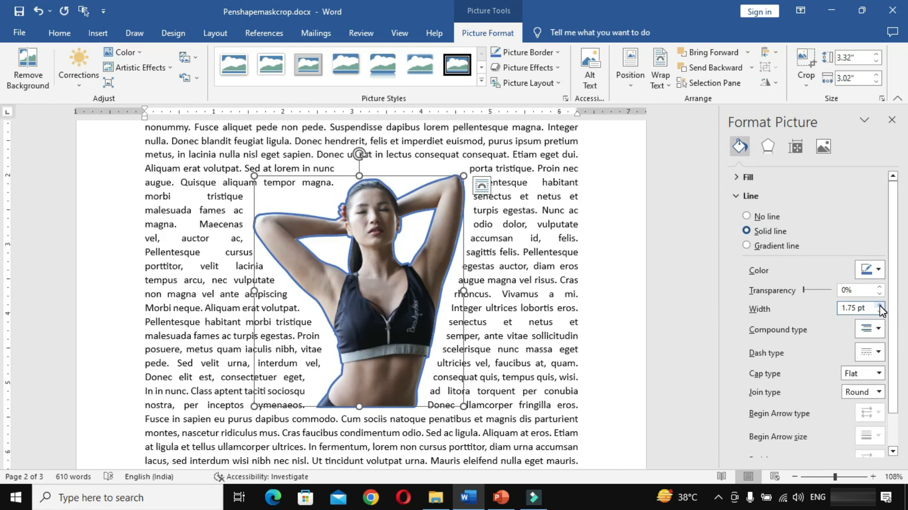
{"action": "left_click", "coordinate": [880, 313]}
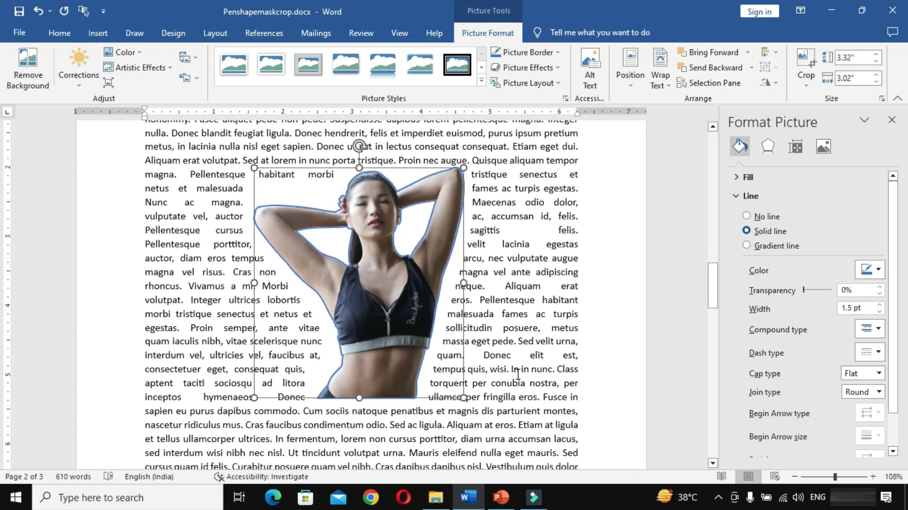
Copy the three outline shapes from the photo on page 1 in Word and paste them onto the PowerPoint slide
{"action": "scroll", "coordinate": [518, 373], "scroll_direction": "down", "scroll_amount": 1}
{"action": "left_click", "coordinate": [431, 274]}
{"action": "scroll", "coordinate": [431, 276], "scroll_direction": "up", "scroll_amount": 18}
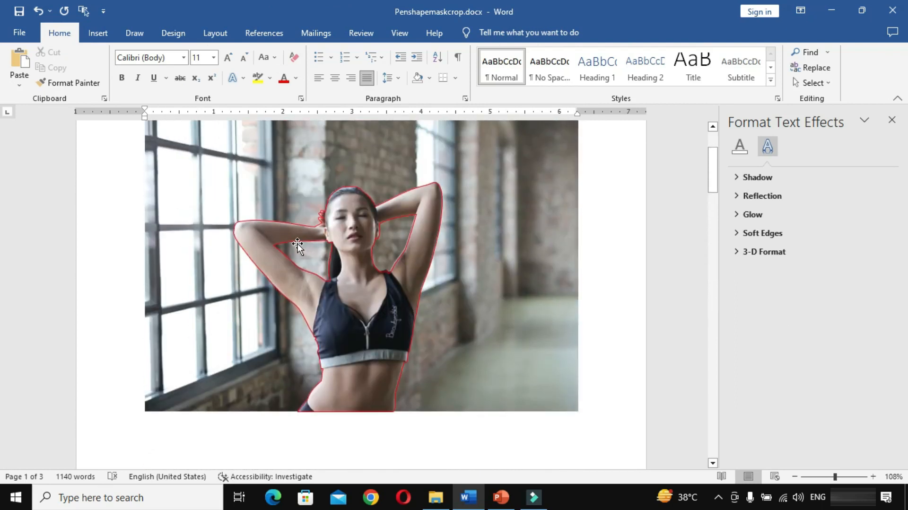
{"action": "left_click", "coordinate": [297, 245]}
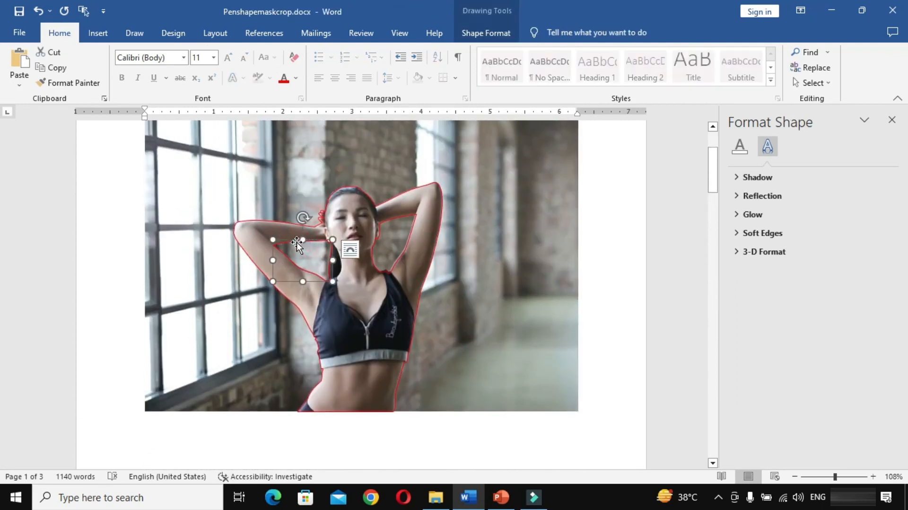
{"action": "left_click", "coordinate": [392, 223], "text": "shift"}
{"action": "left_click", "coordinate": [429, 185], "text": "shift"}
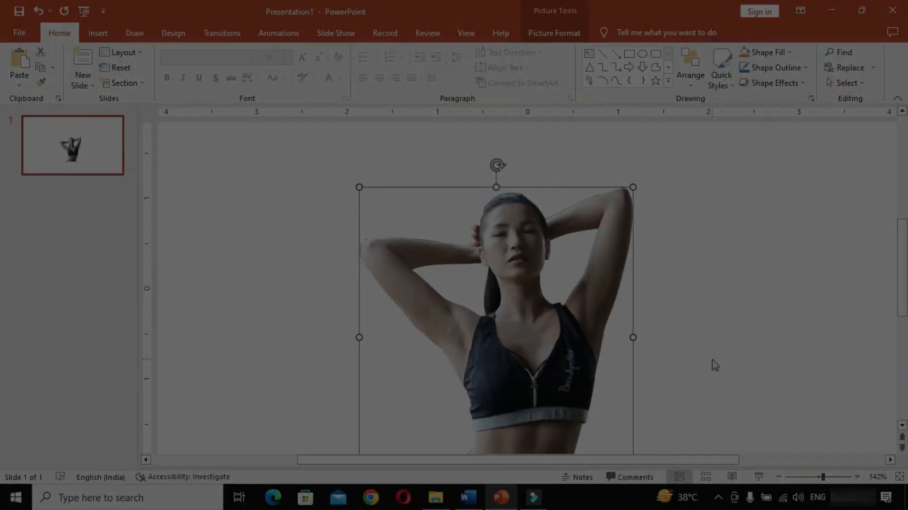
{"action": "left_click", "coordinate": [712, 364]}
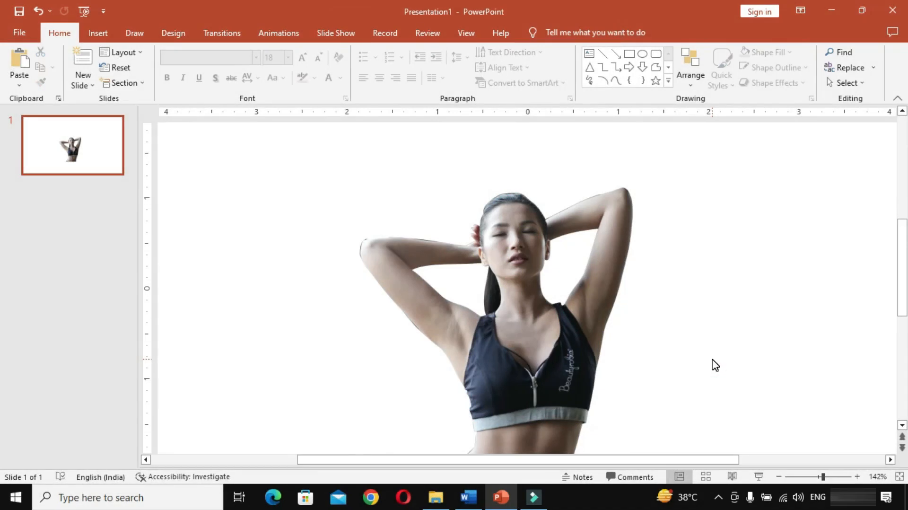
{"action": "left_click", "coordinate": [531, 382]}
{"action": "key", "text": "ctrl+v"}
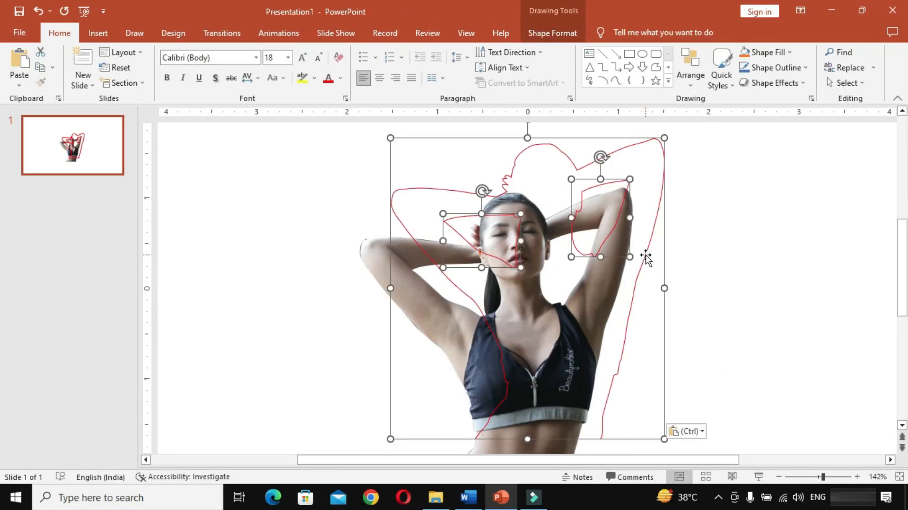
Move the pasted outlines to the image-left side of the cutout and combine them into one shape
{"action": "left_click_drag", "start_coordinate": [644, 257], "coordinate": [430, 258]}
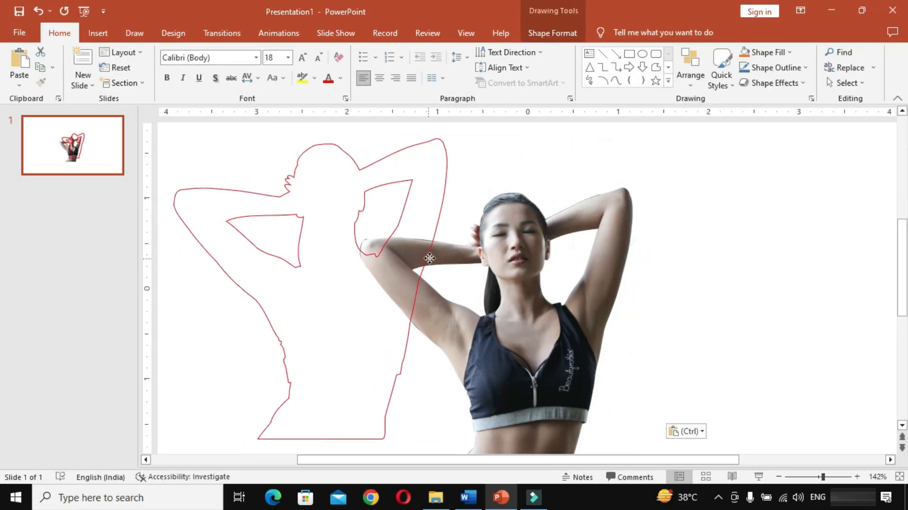
{"action": "left_click", "coordinate": [552, 33]}
{"action": "left_click", "coordinate": [163, 82]}
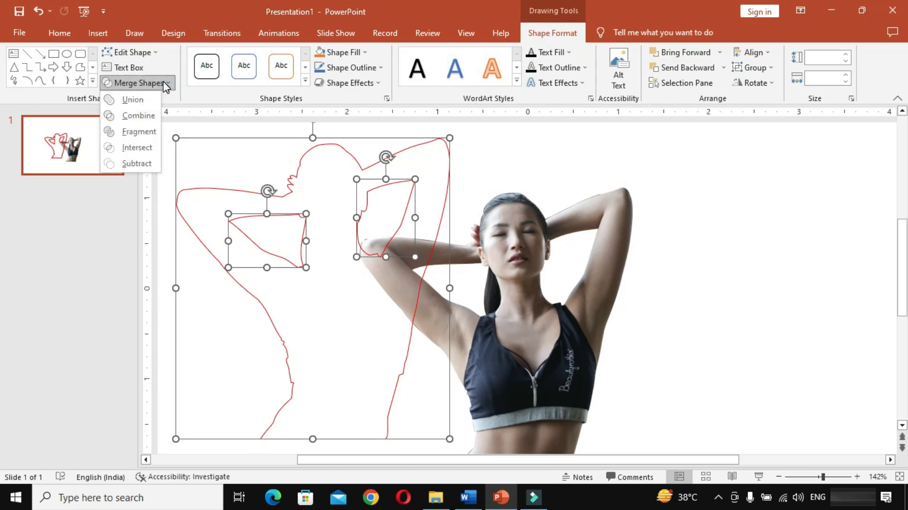
{"action": "left_click", "coordinate": [140, 116]}
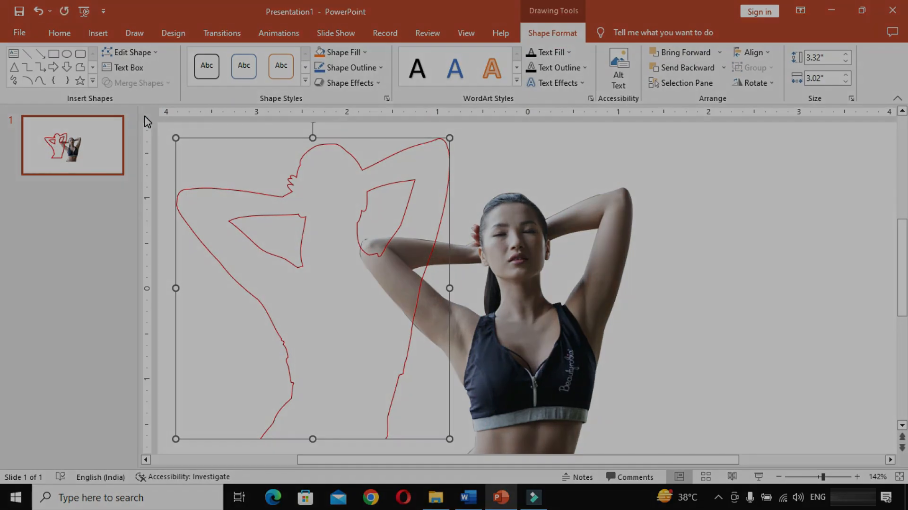
Switch to Word and paste the combined outline shape at the end of the document, below the last paragraph
{"action": "key", "text": "alt+Tab"}
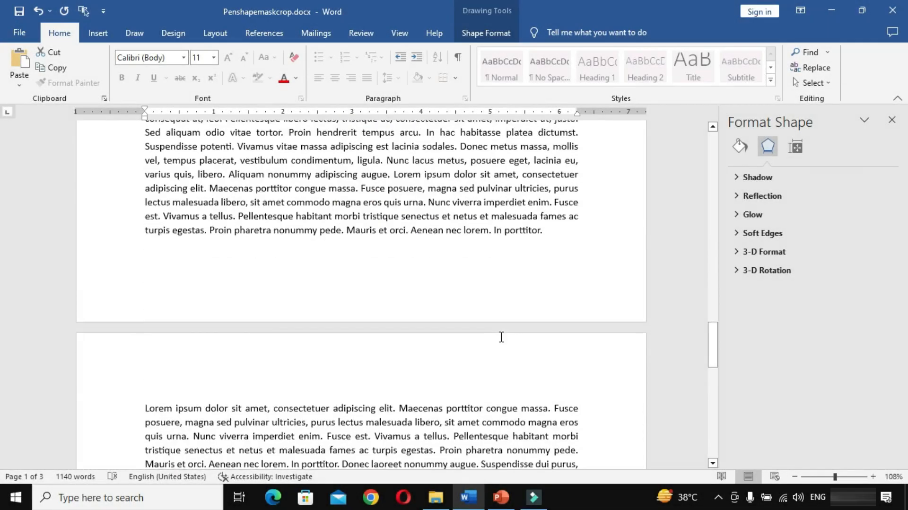
{"action": "scroll", "coordinate": [501, 337], "scroll_direction": "down", "scroll_amount": 15}
{"action": "key", "text": "ctrl+End"}
{"action": "key", "text": "ctrl+v"}
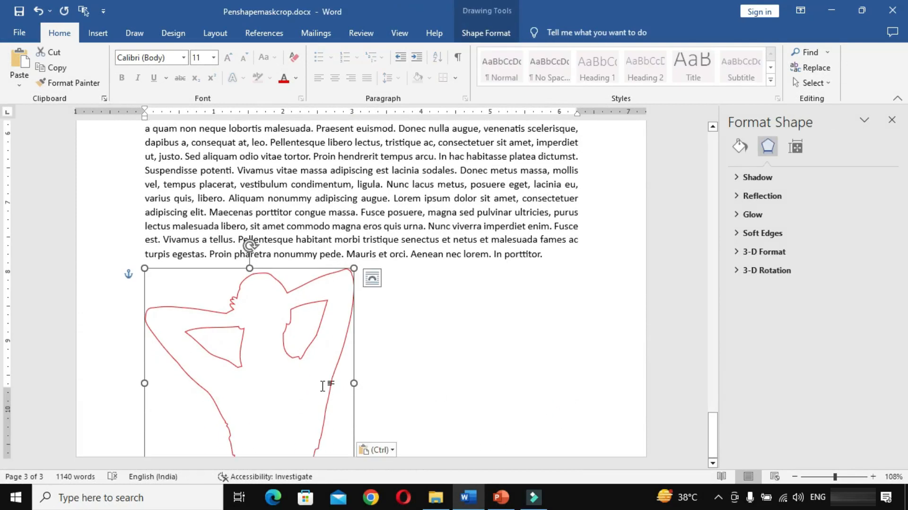
Set the pasted outline's text wrapping to Through and move it into the middle of the page 3 text
{"action": "right_click", "coordinate": [331, 386]}
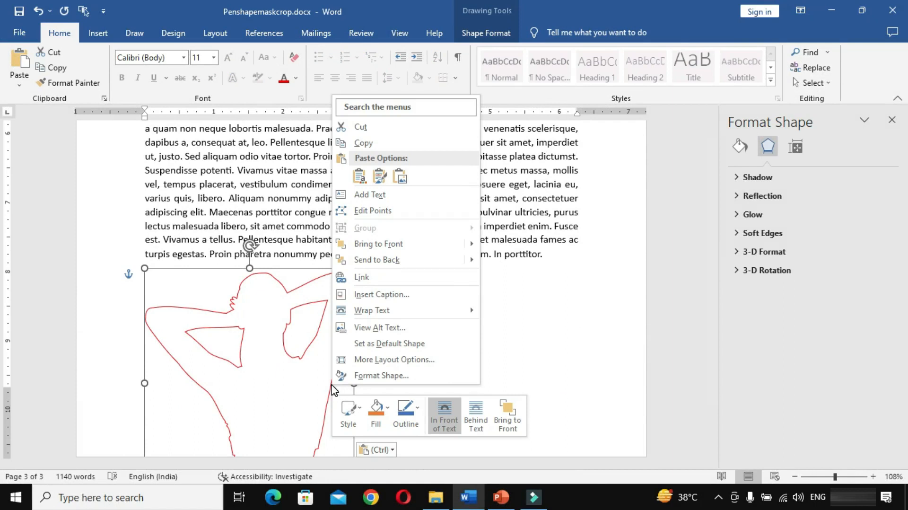
{"action": "mouse_move", "coordinate": [434, 313]}
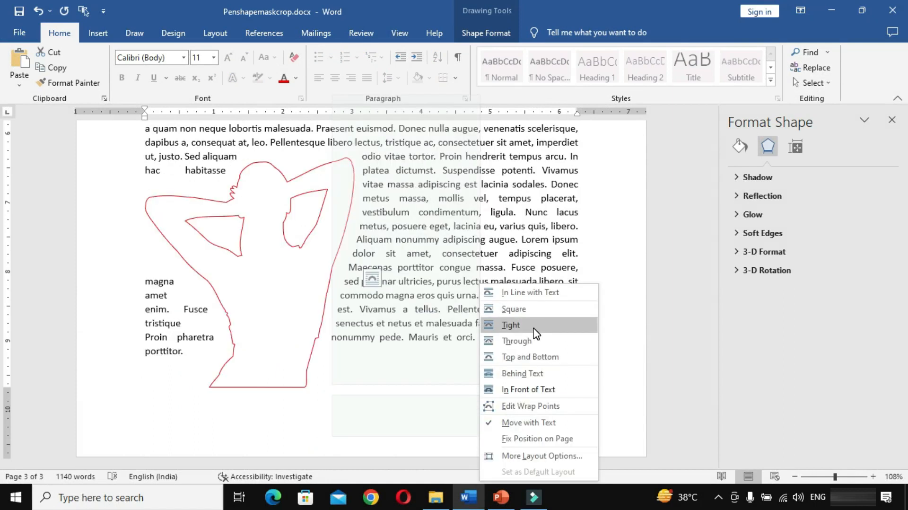
{"action": "left_click", "coordinate": [516, 340]}
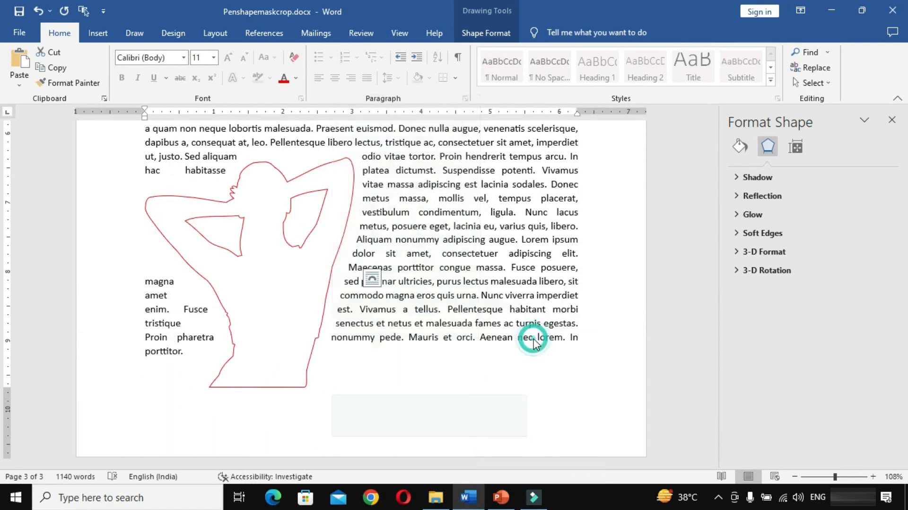
{"action": "left_click_drag", "start_coordinate": [232, 336], "coordinate": [349, 246]}
{"action": "scroll", "coordinate": [348, 246], "scroll_direction": "up", "scroll_amount": 3}
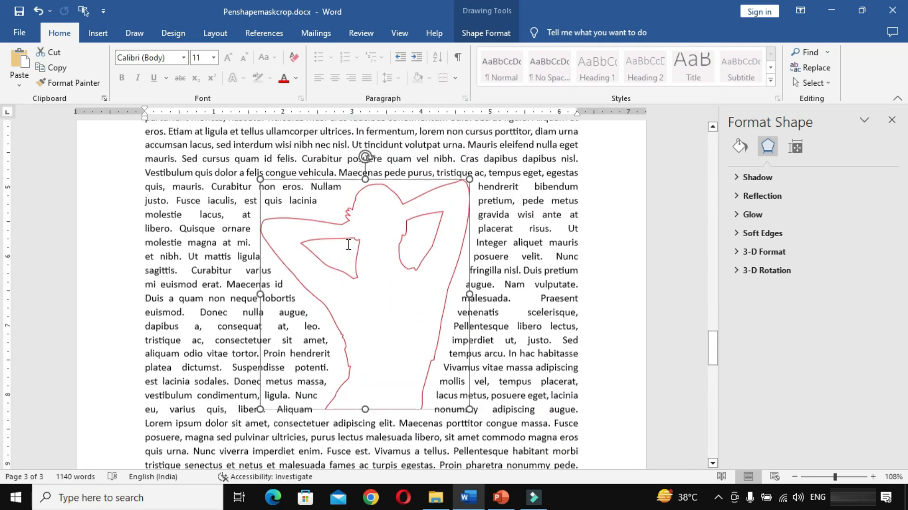
{"action": "left_click_drag", "start_coordinate": [416, 335], "coordinate": [411, 216]}
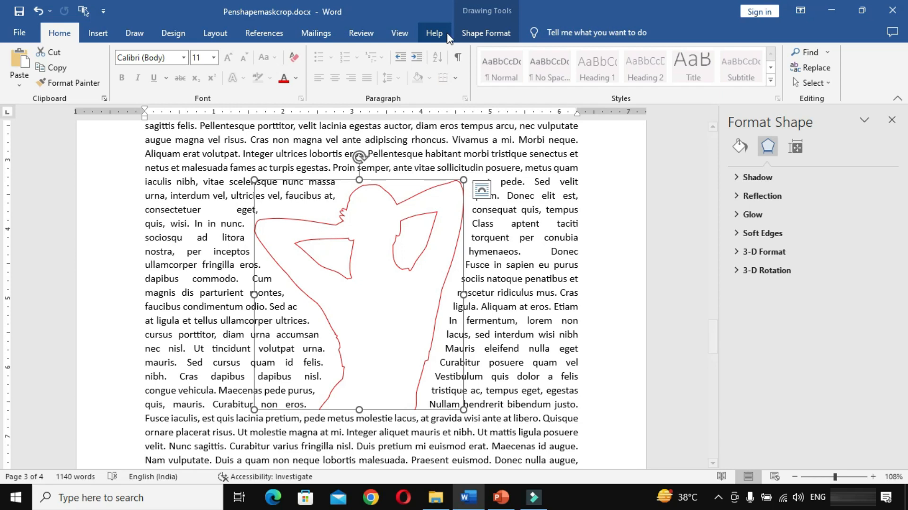
Fill the woman's outline shape on page 3 with the blue theme colour
{"action": "left_click", "coordinate": [488, 32]}
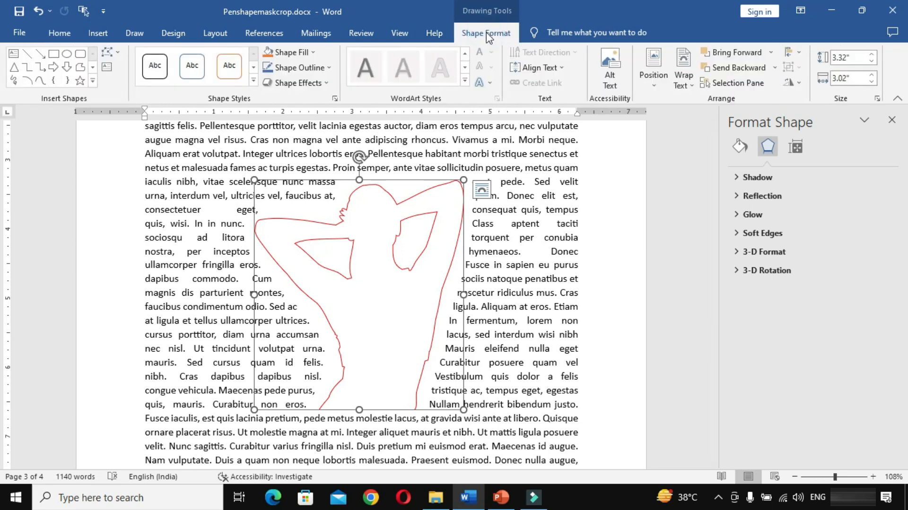
{"action": "left_click", "coordinate": [306, 56]}
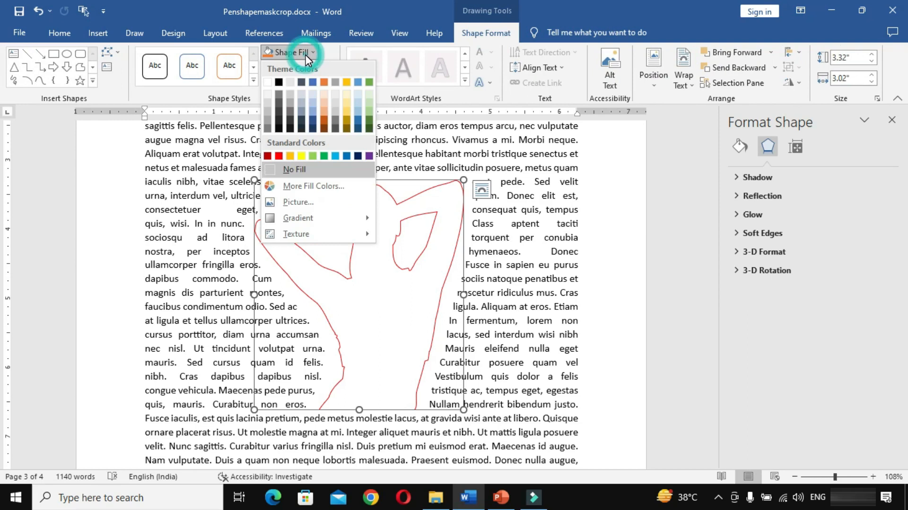
{"action": "left_click", "coordinate": [312, 83]}
Give the blue silhouette an outline in the darkest shade of the blue theme colour with a 1½ pt weight
{"action": "left_click", "coordinate": [326, 68]}
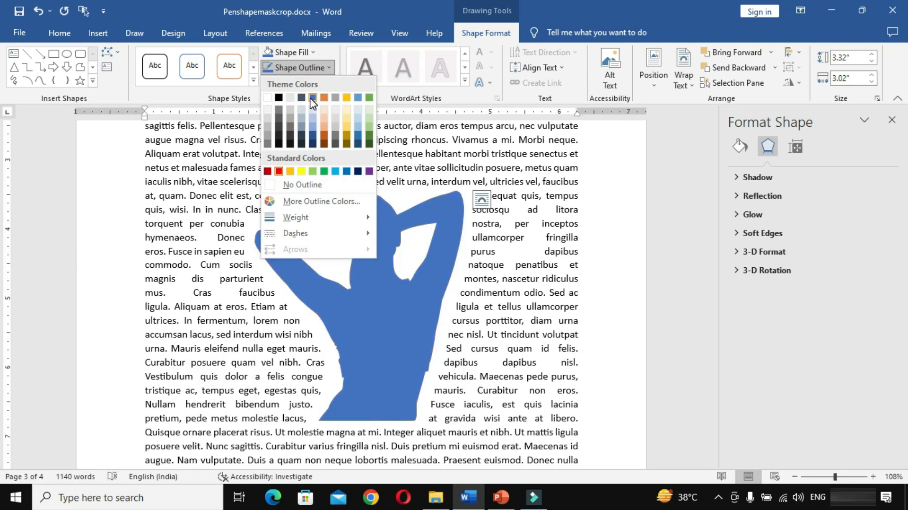
{"action": "left_click", "coordinate": [313, 98]}
{"action": "left_click", "coordinate": [305, 70]}
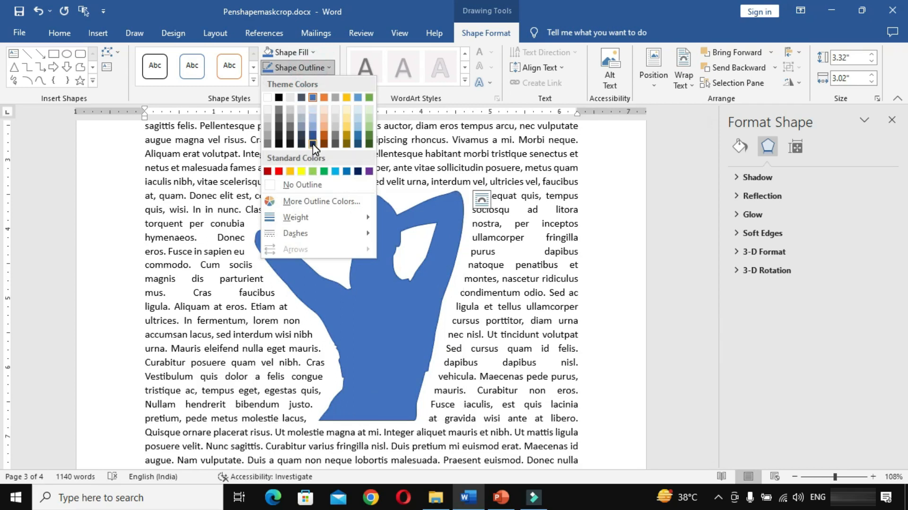
{"action": "left_click", "coordinate": [312, 144]}
{"action": "left_click", "coordinate": [305, 68]}
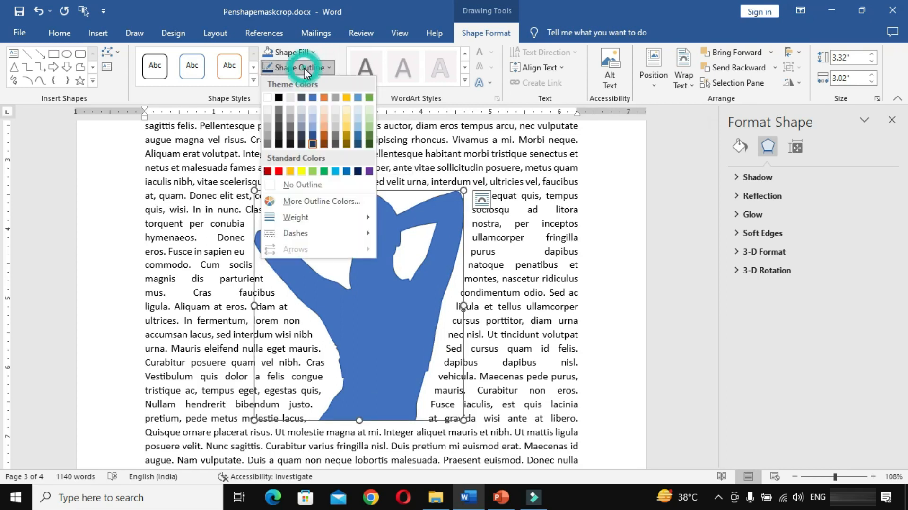
{"action": "mouse_move", "coordinate": [302, 218]}
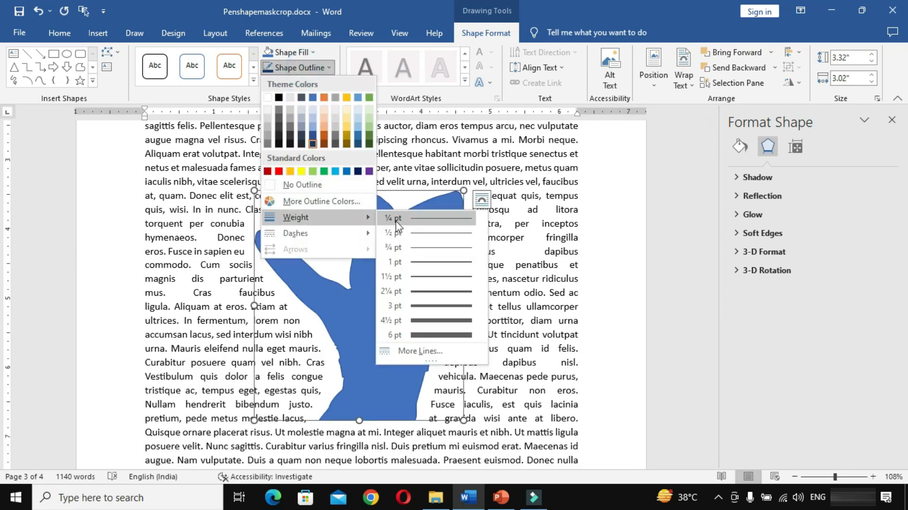
{"action": "left_click", "coordinate": [431, 277]}
{"action": "left_click", "coordinate": [639, 275]}
Set the border of the woman's cutout picture on page 2 to No line
{"action": "scroll", "coordinate": [639, 274], "scroll_direction": "up", "scroll_amount": 4, "text": "ctrl"}
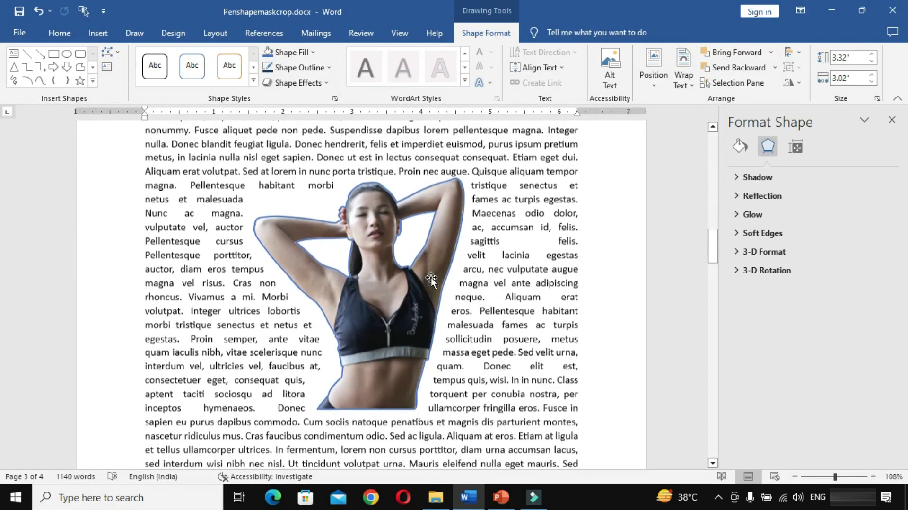
{"action": "scroll", "coordinate": [431, 279], "scroll_direction": "up", "scroll_amount": 4, "text": "ctrl"}
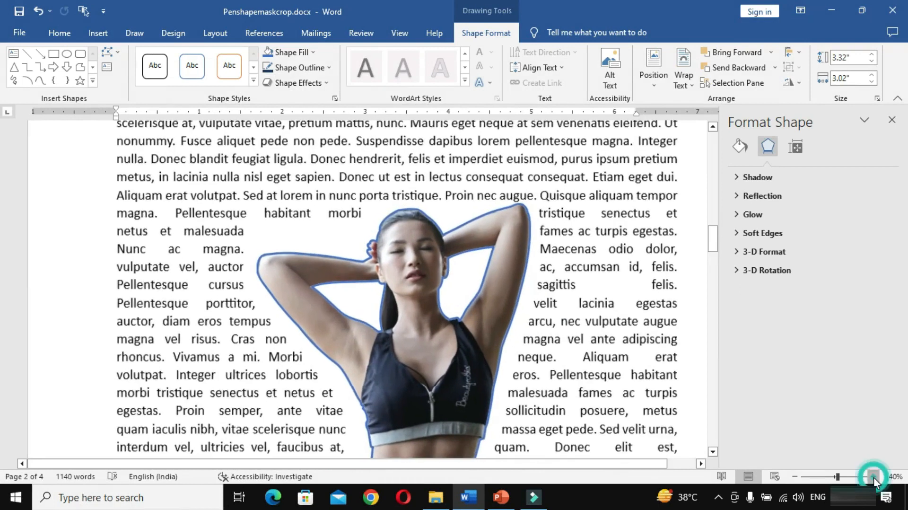
{"action": "left_click", "coordinate": [452, 339]}
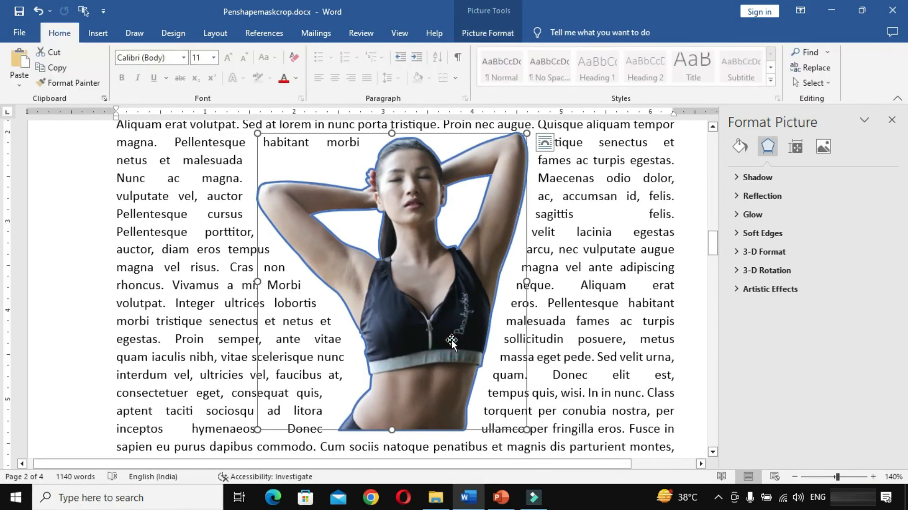
{"action": "left_click", "coordinate": [740, 146]}
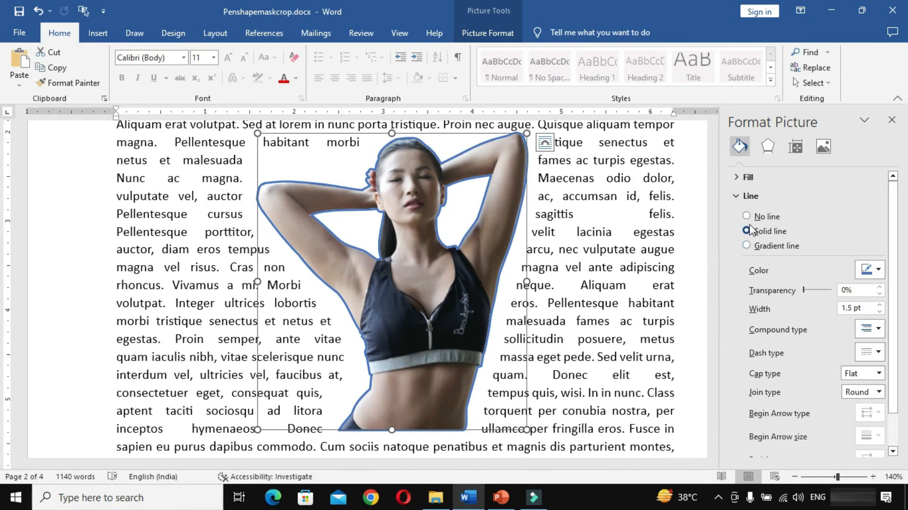
{"action": "left_click", "coordinate": [747, 216]}
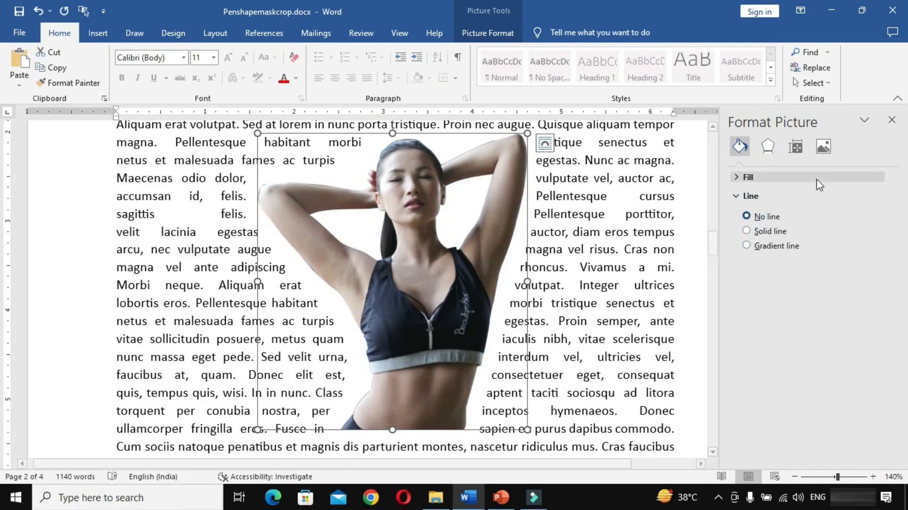
Try the 1 pt soft edge preset on the cutout picture and set it back to no soft edges
{"action": "left_click", "coordinate": [769, 146]}
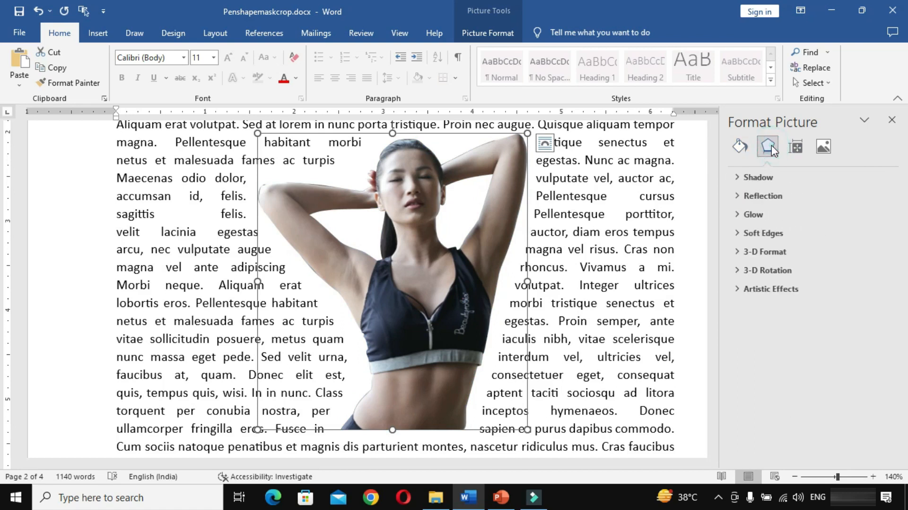
{"action": "left_click", "coordinate": [740, 235]}
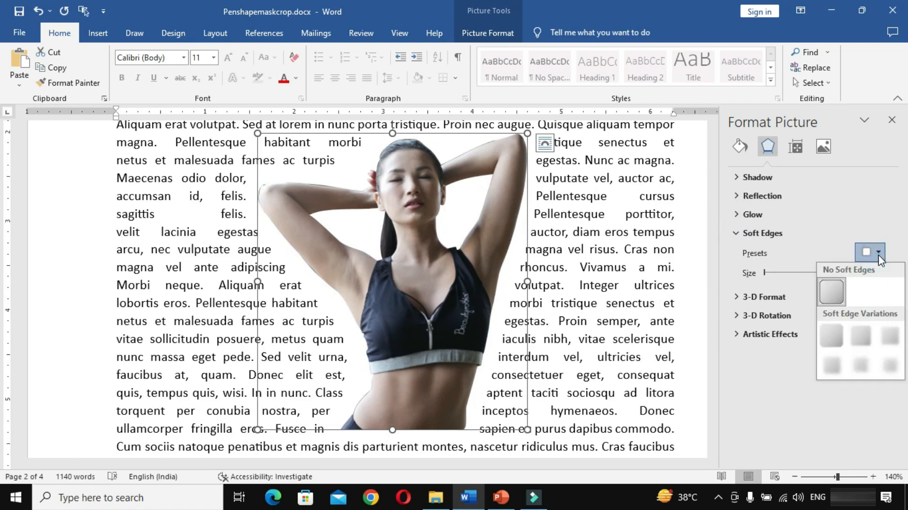
{"action": "left_click", "coordinate": [832, 334]}
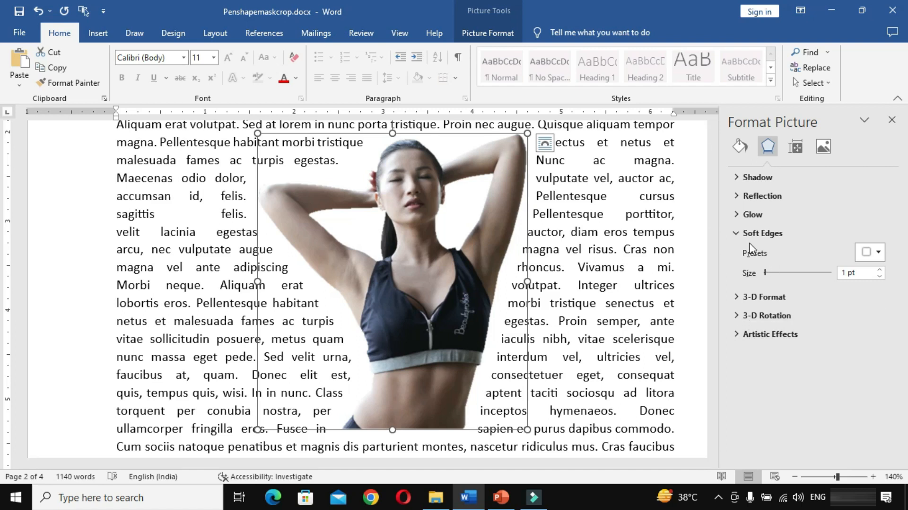
{"action": "left_click", "coordinate": [872, 252]}
{"action": "left_click", "coordinate": [835, 289]}
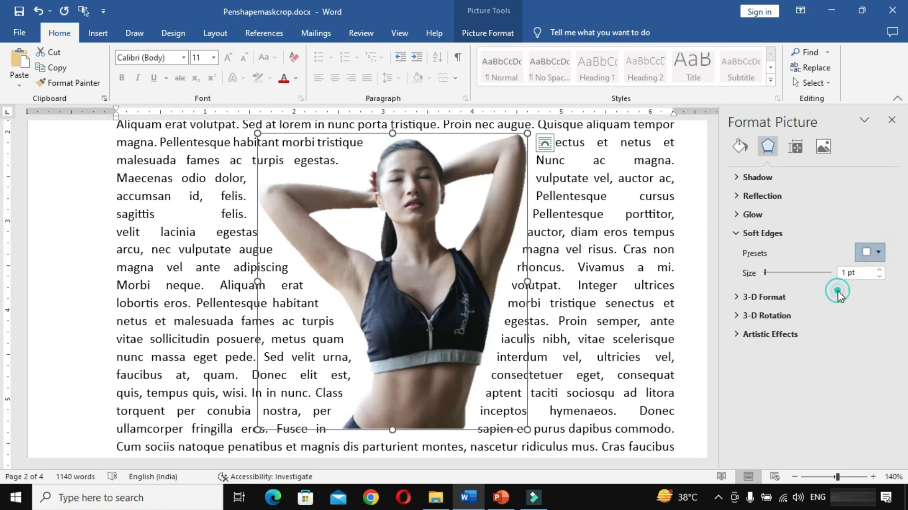
Restore the solid line around the cutout picture and deselect it
{"action": "left_click", "coordinate": [741, 148]}
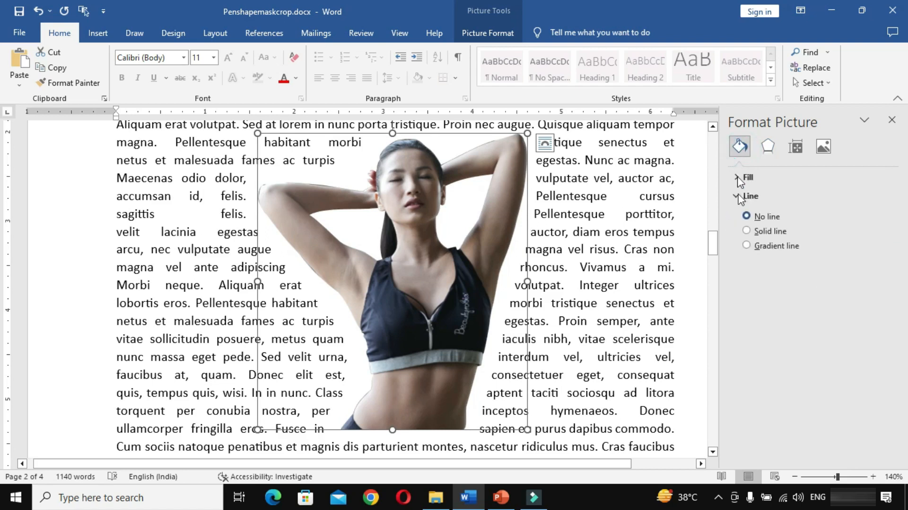
{"action": "left_click", "coordinate": [747, 231]}
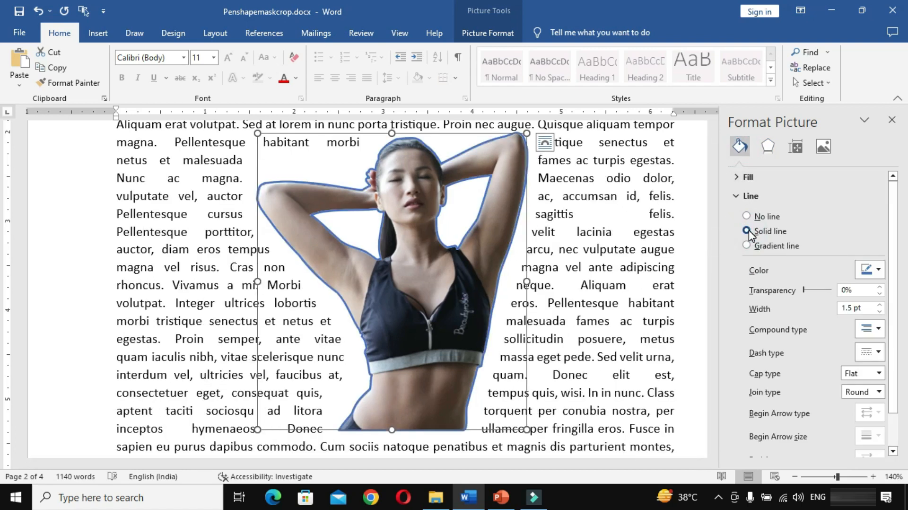
{"action": "left_click", "coordinate": [639, 270]}
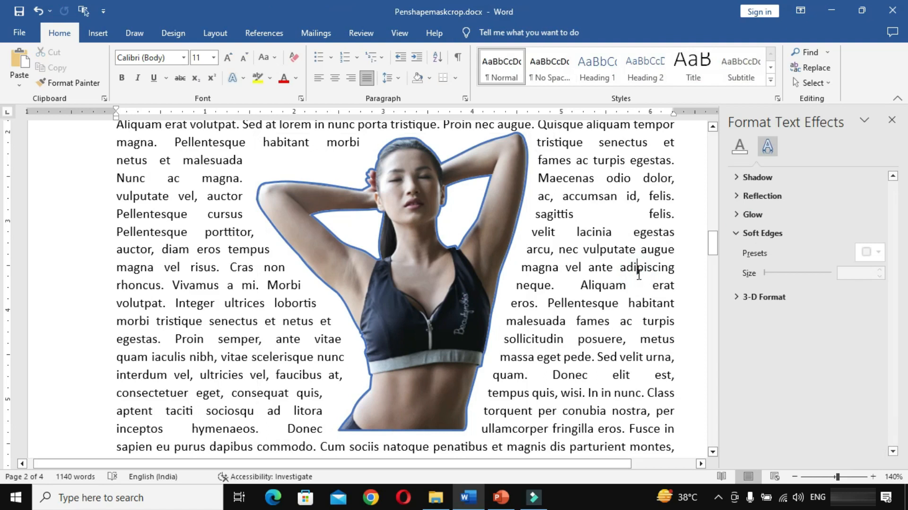
Examine how the text wraps around the cutout picture on page 2 and the blue silhouette on page 3
{"action": "scroll", "coordinate": [639, 273], "scroll_direction": "down", "scroll_amount": 1}
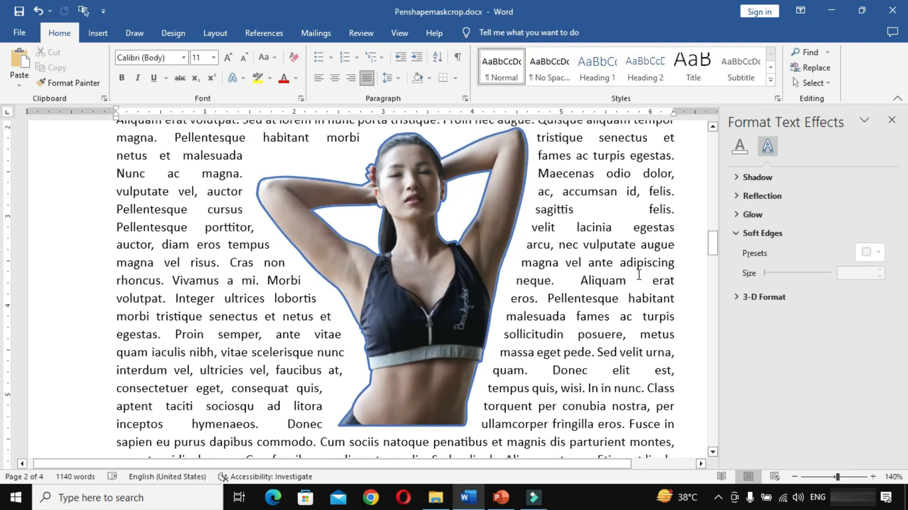
{"action": "scroll", "coordinate": [638, 275], "scroll_direction": "down", "scroll_amount": 3}
{"action": "scroll", "coordinate": [638, 274], "scroll_direction": "down", "scroll_amount": 15}
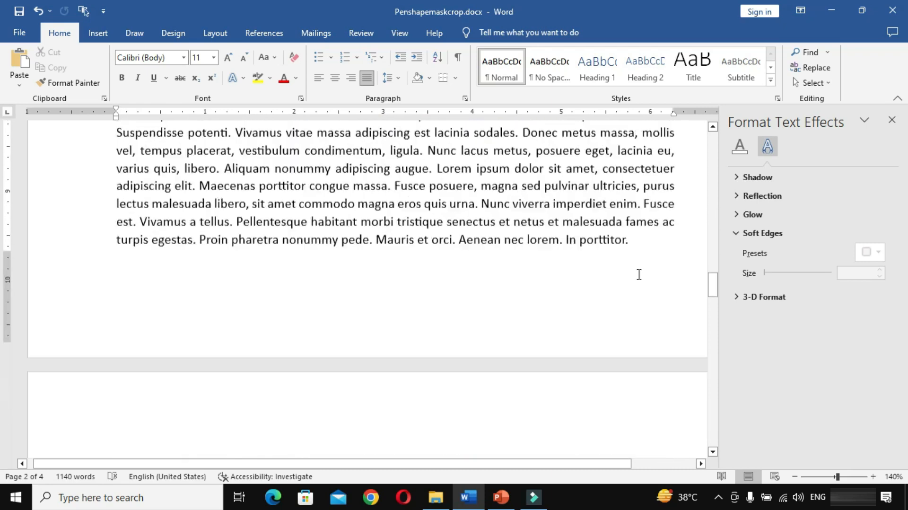
{"action": "scroll", "coordinate": [639, 275], "scroll_direction": "down", "scroll_amount": 13}
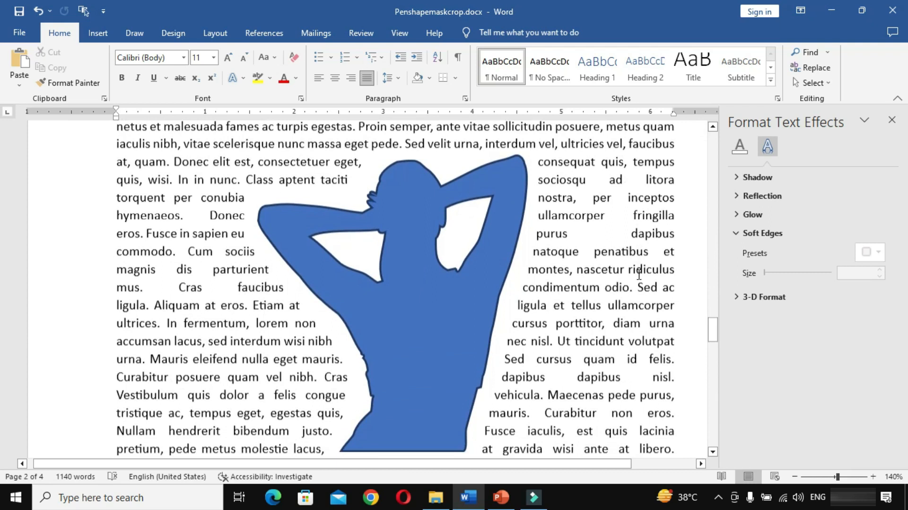
{"action": "scroll", "coordinate": [638, 275], "scroll_direction": "up", "scroll_amount": 5}
{"action": "scroll", "coordinate": [638, 274], "scroll_direction": "up", "scroll_amount": 12}
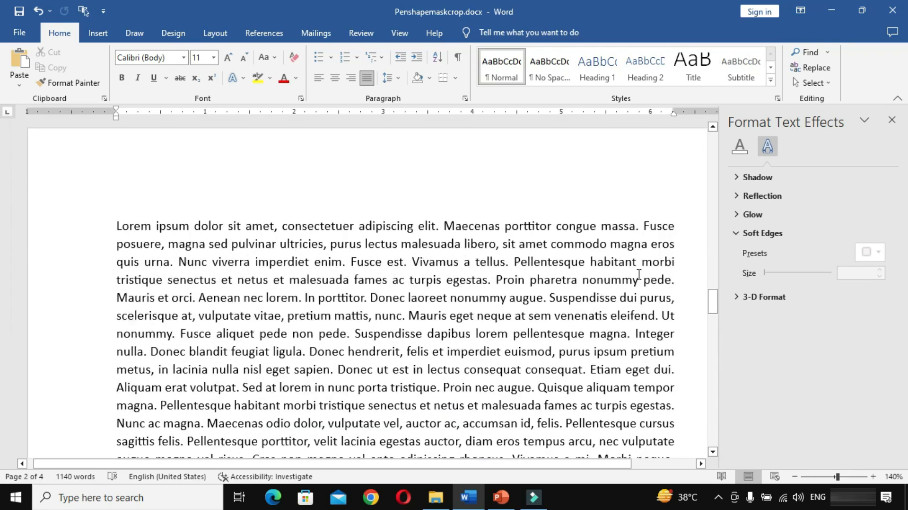
{"action": "scroll", "coordinate": [639, 274], "scroll_direction": "up", "scroll_amount": 9}
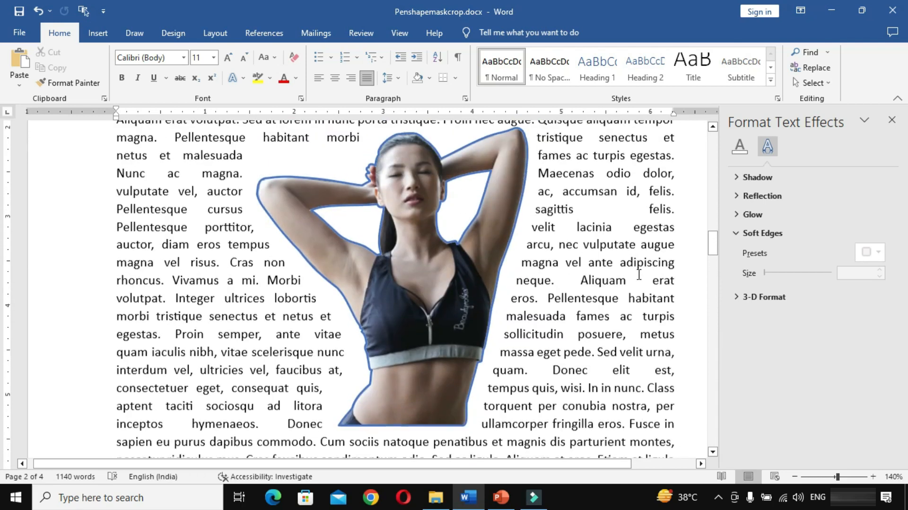
{"action": "left_click", "coordinate": [677, 413]}
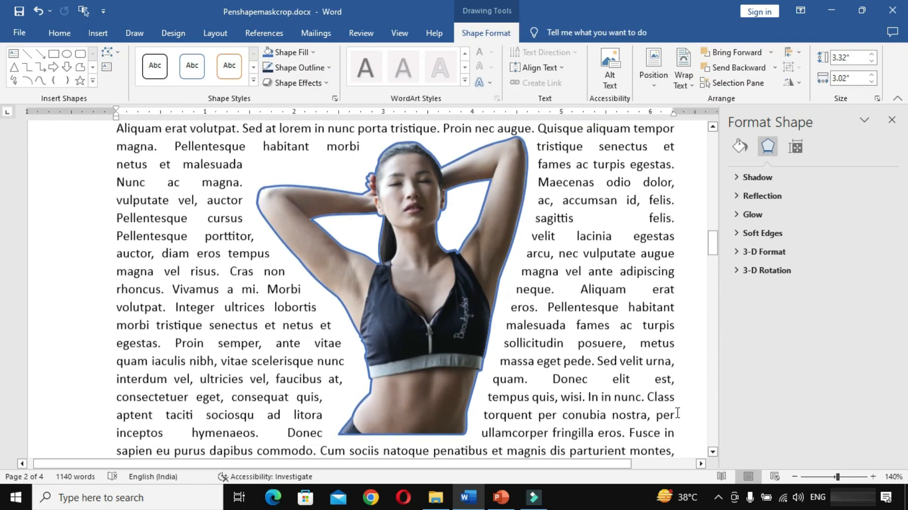